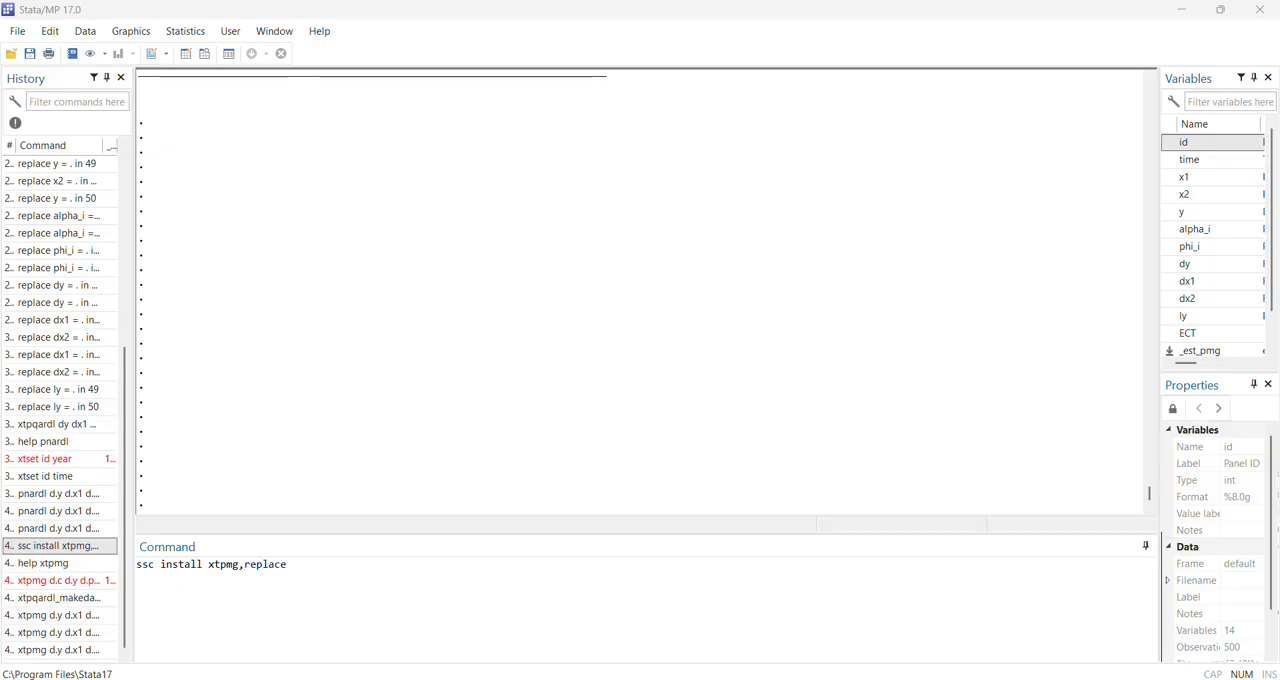
# Recall and run the latest command: xtpmg d.y d.x1 d.x2, lr(l.y x1 x2) maxlag(4) lagsel(aic) srtable halflife irf(20) full graph replace
pyautogui.press('Return')
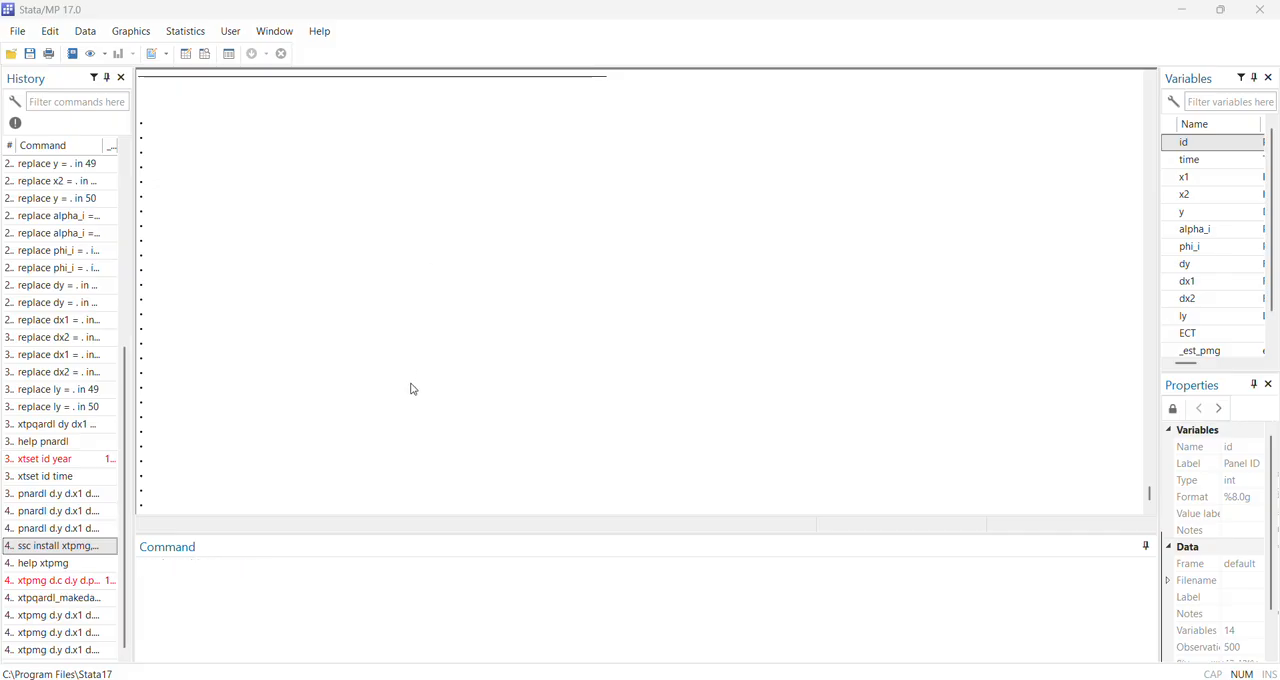
pyautogui.click(45, 652)
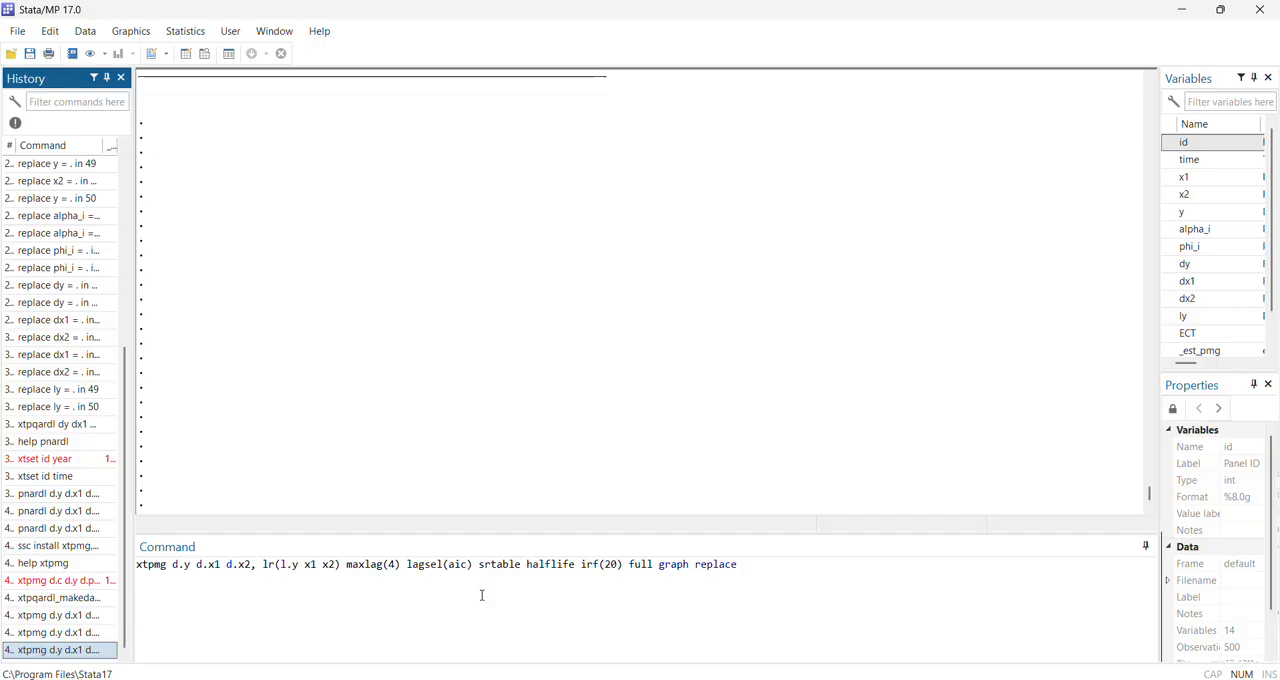
pyautogui.moveTo(135, 568); pyautogui.dragTo(355, 565)
pyautogui.click(156, 566)
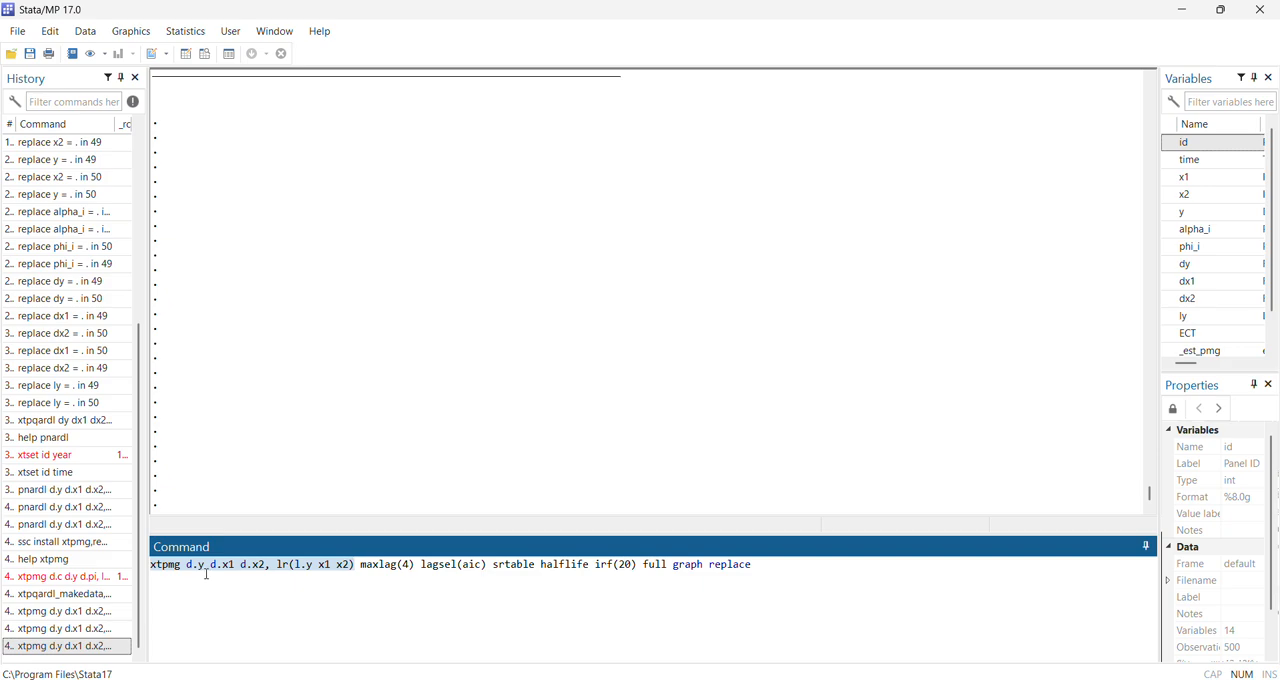
pyautogui.click(306, 572)
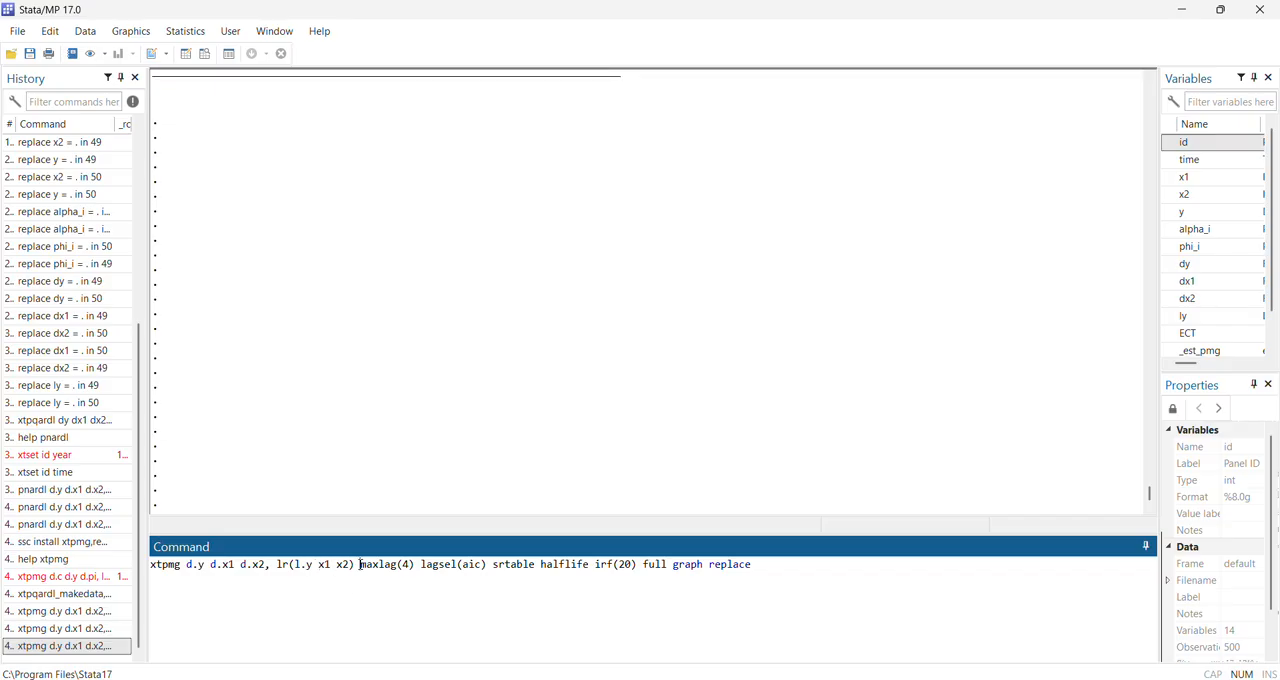
pyautogui.click(421, 609)
pyautogui.moveTo(357, 565); pyautogui.dragTo(488, 565)
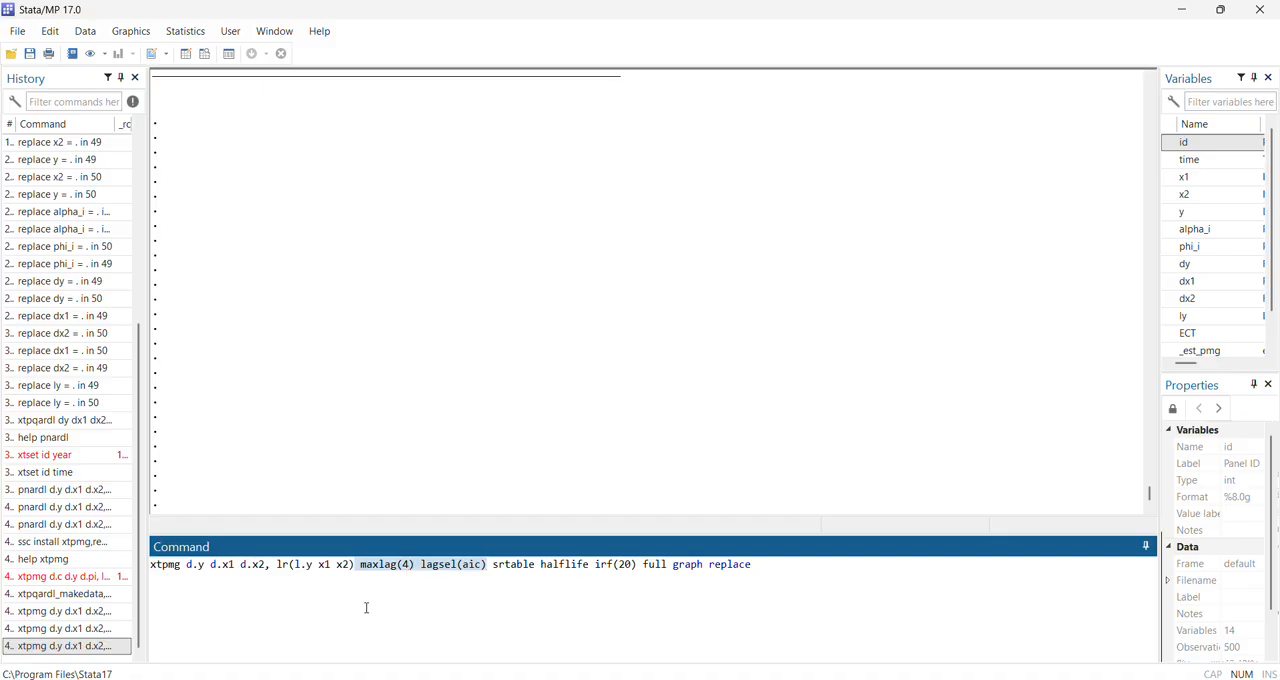
pyautogui.moveTo(494, 564)
pyautogui.mouseDown()
pyautogui.moveTo(529, 565)
pyautogui.moveTo(491, 566)
pyautogui.mouseUp()
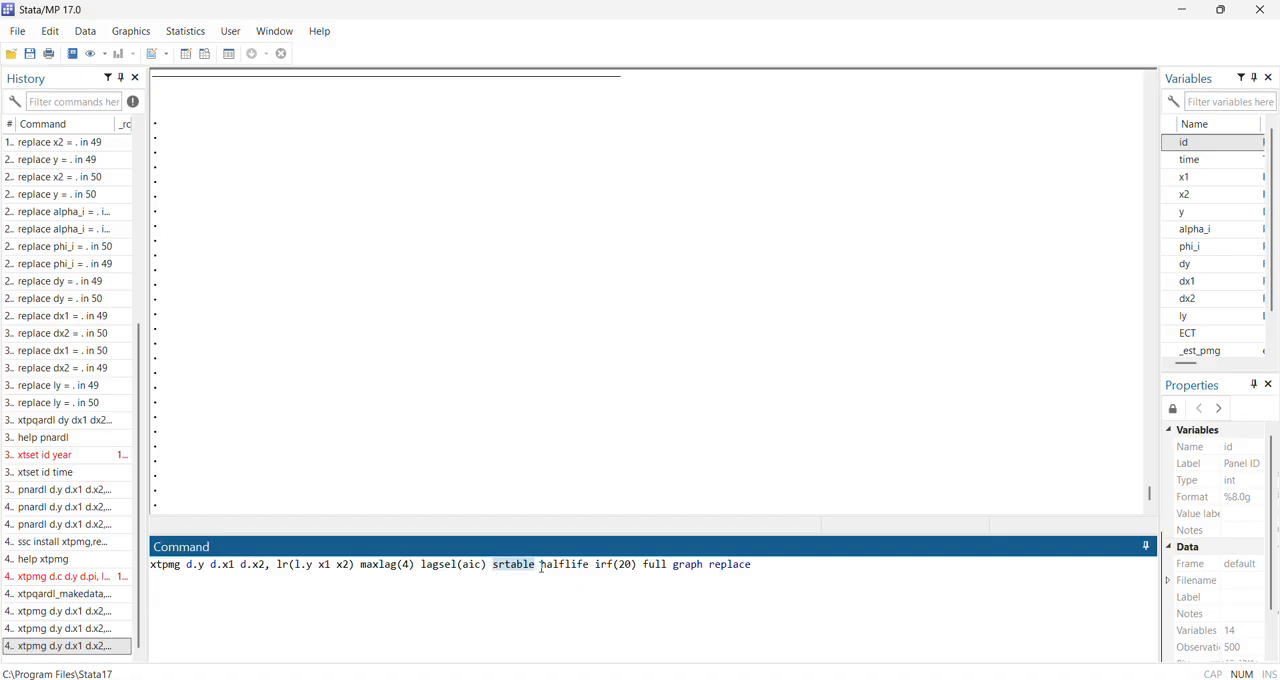
pyautogui.moveTo(540, 565); pyautogui.dragTo(673, 567)
pyautogui.click(821, 573)
pyautogui.press('Return')
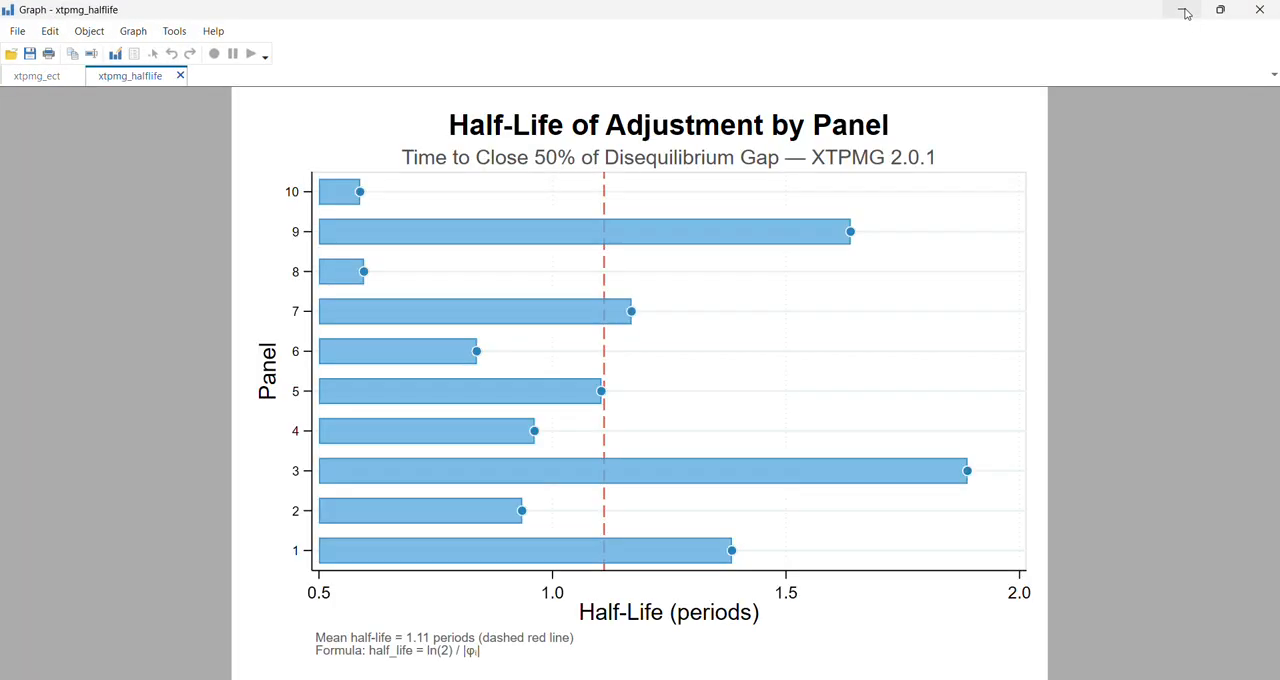
# Minimise the graph window and widen the results area on both sides by narrowing the command history and the variables list
pyautogui.click(1183, 10)
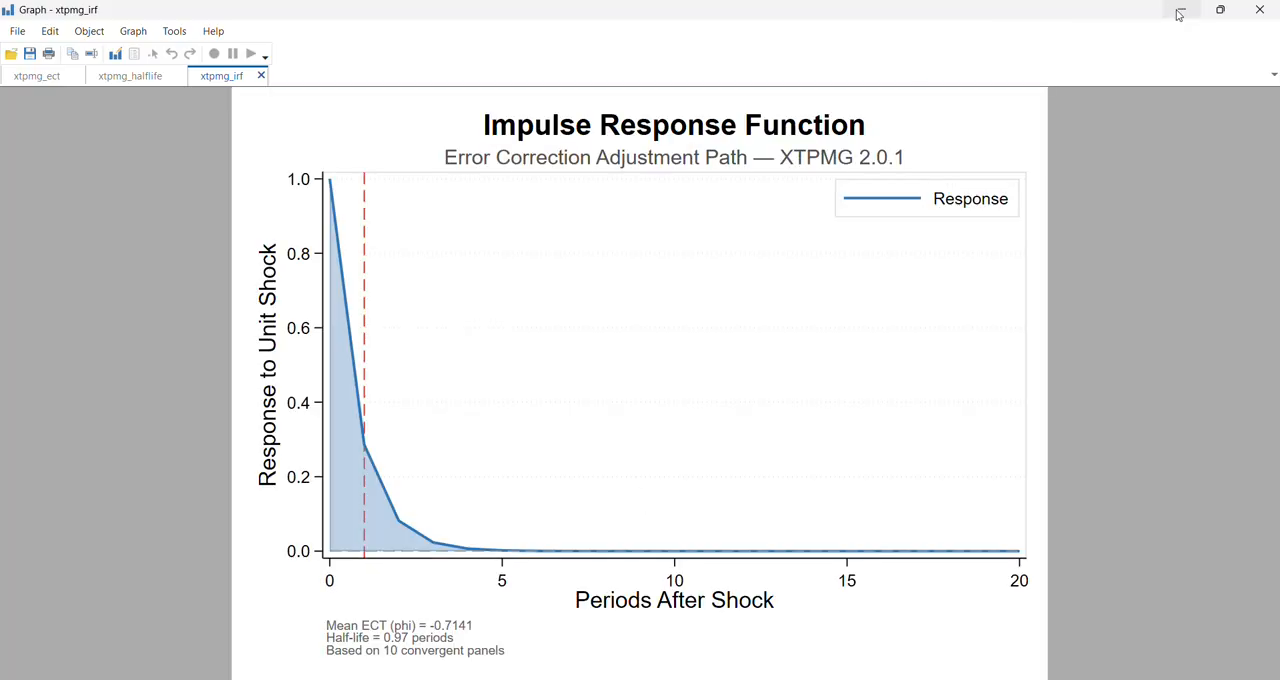
pyautogui.click(1180, 10)
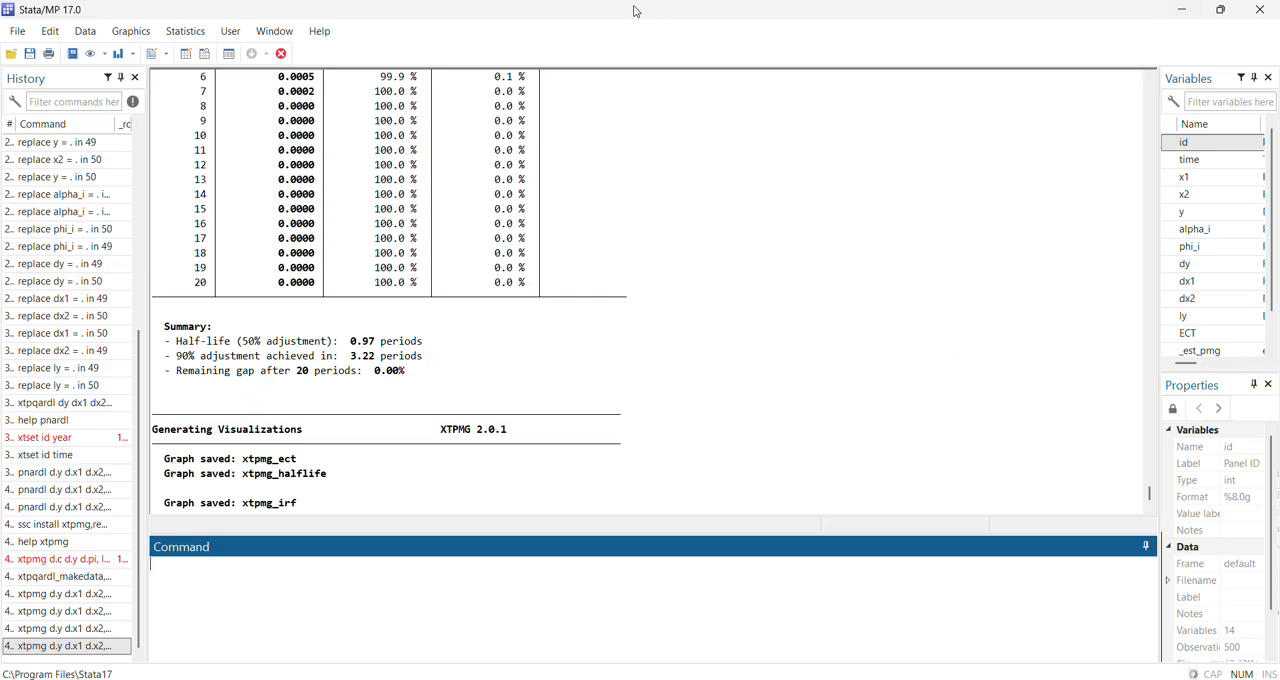
pyautogui.scroll(10, 563, 334)
pyautogui.scroll(15, 580, 365)
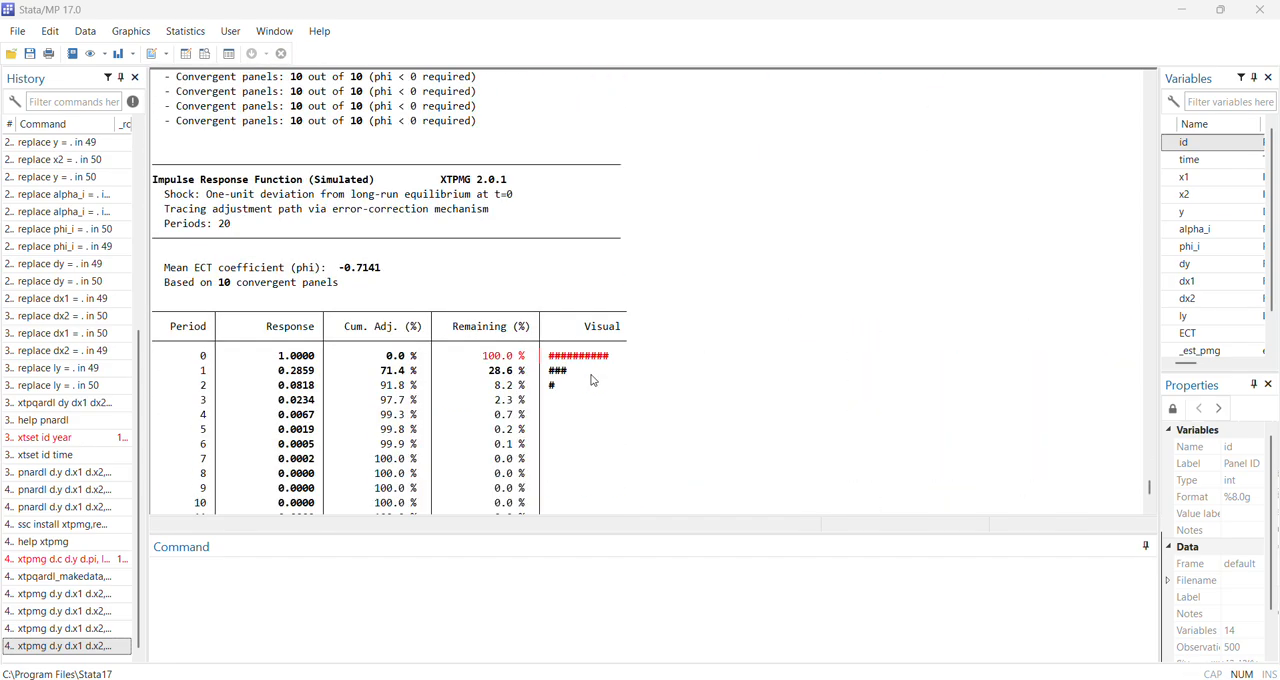
pyautogui.scroll(20, 592, 380)
pyautogui.scroll(20, 592, 380)
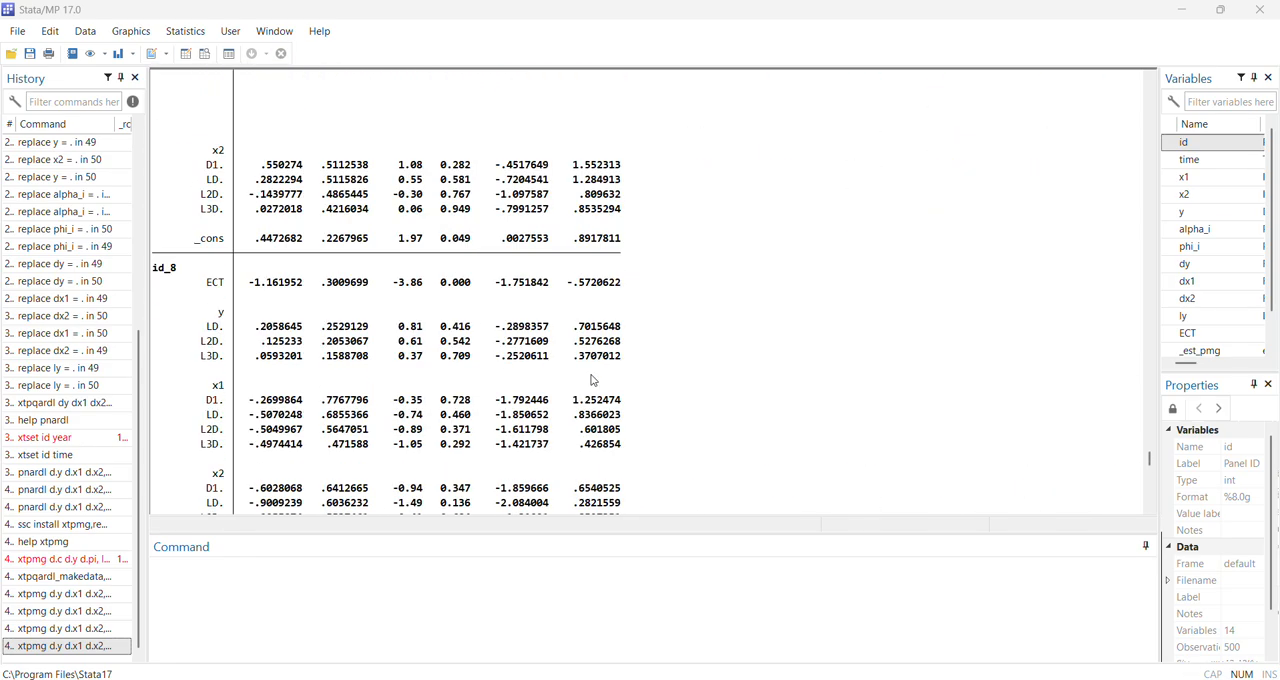
pyautogui.scroll(20, 592, 380)
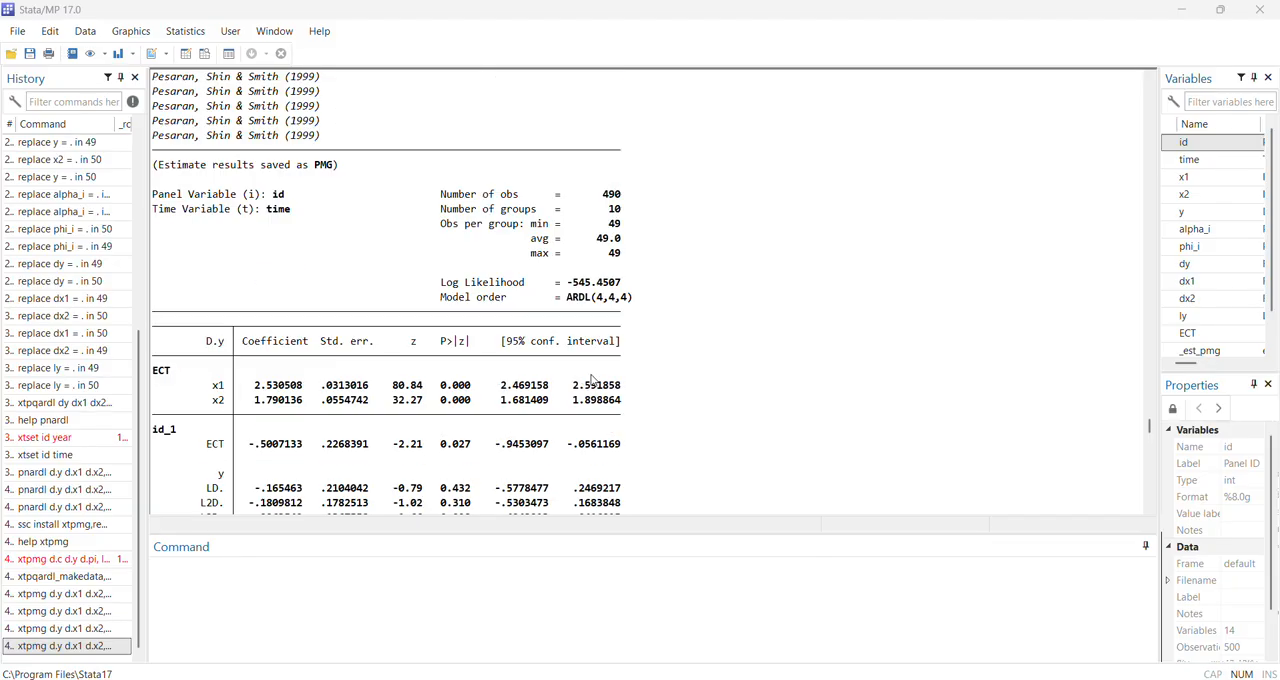
pyautogui.scroll(2, 592, 380)
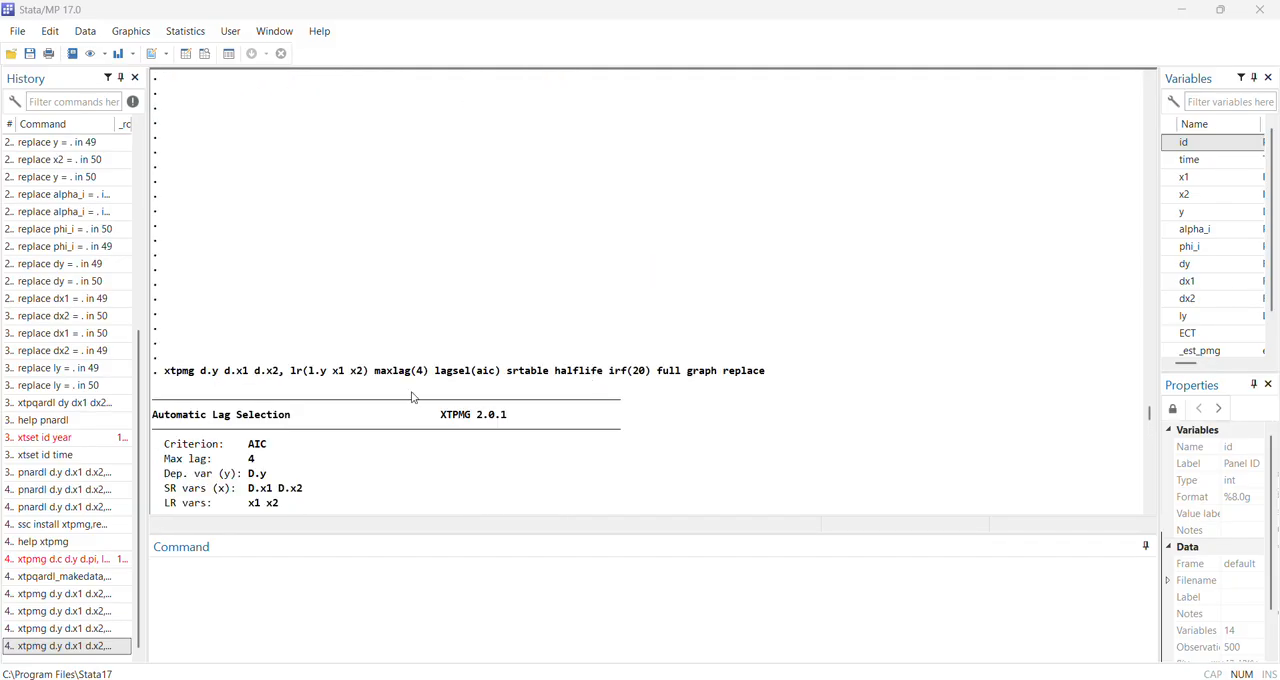
pyautogui.moveTo(146, 264); pyautogui.dragTo(84, 264)
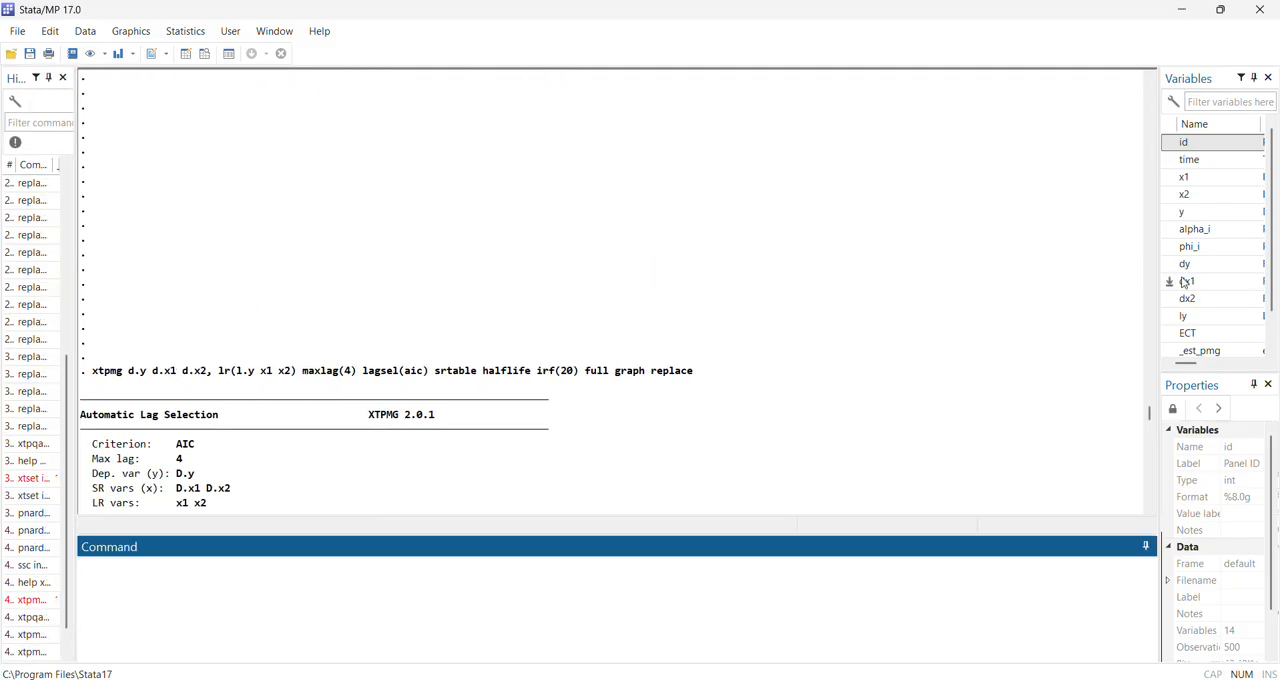
pyautogui.moveTo(1160, 240); pyautogui.dragTo(1232, 240)
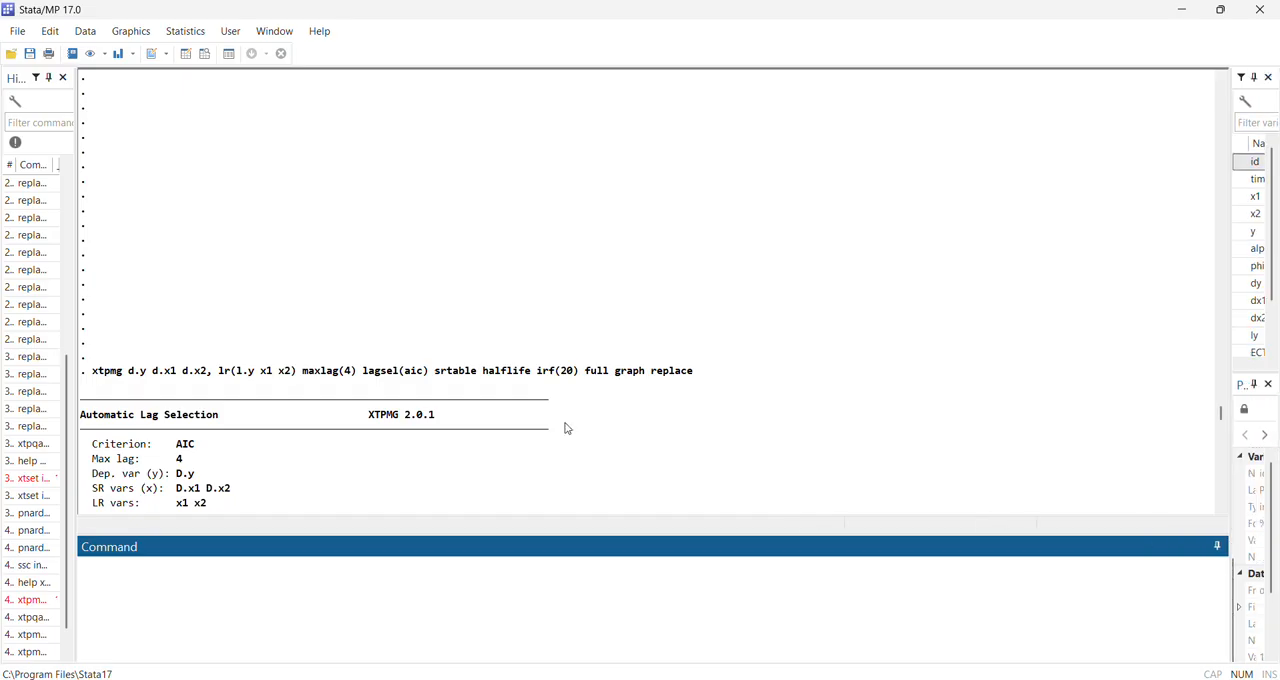
# Examine the automatic lag selection output, comparing the AIC and BIC lag choices per panel and the resulting model notation
pyautogui.scroll(-3, 474, 400)
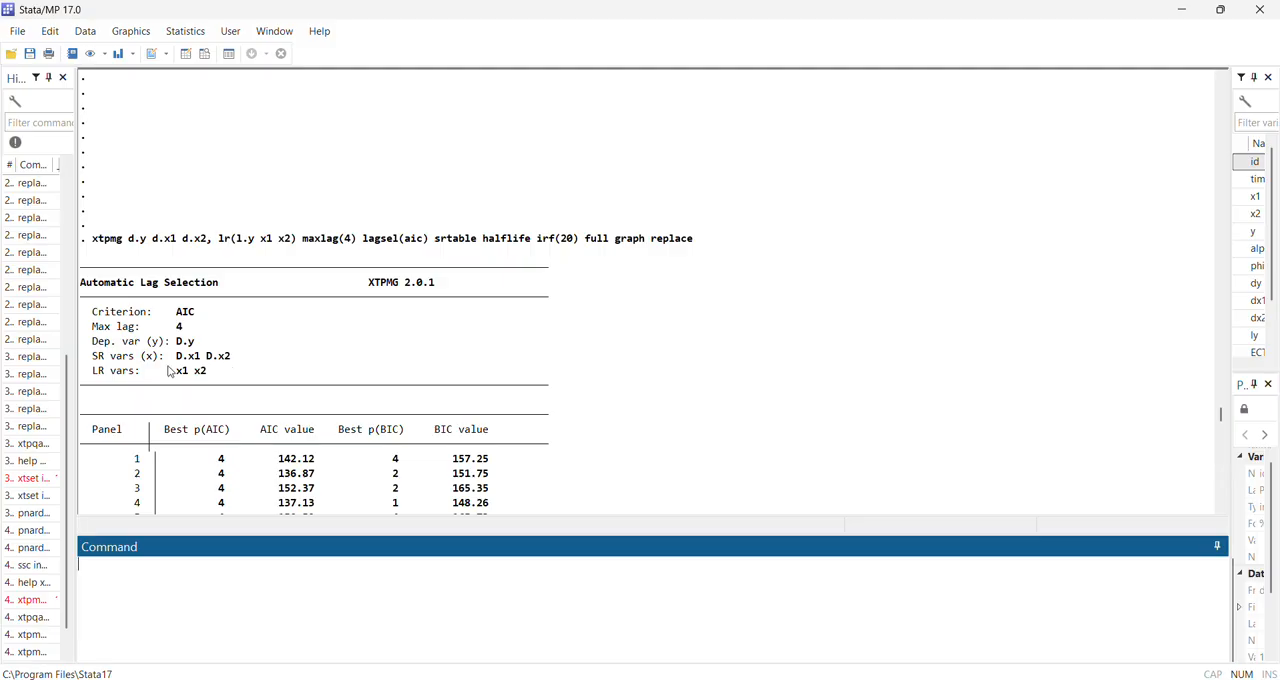
pyautogui.scroll(-3, 300, 400)
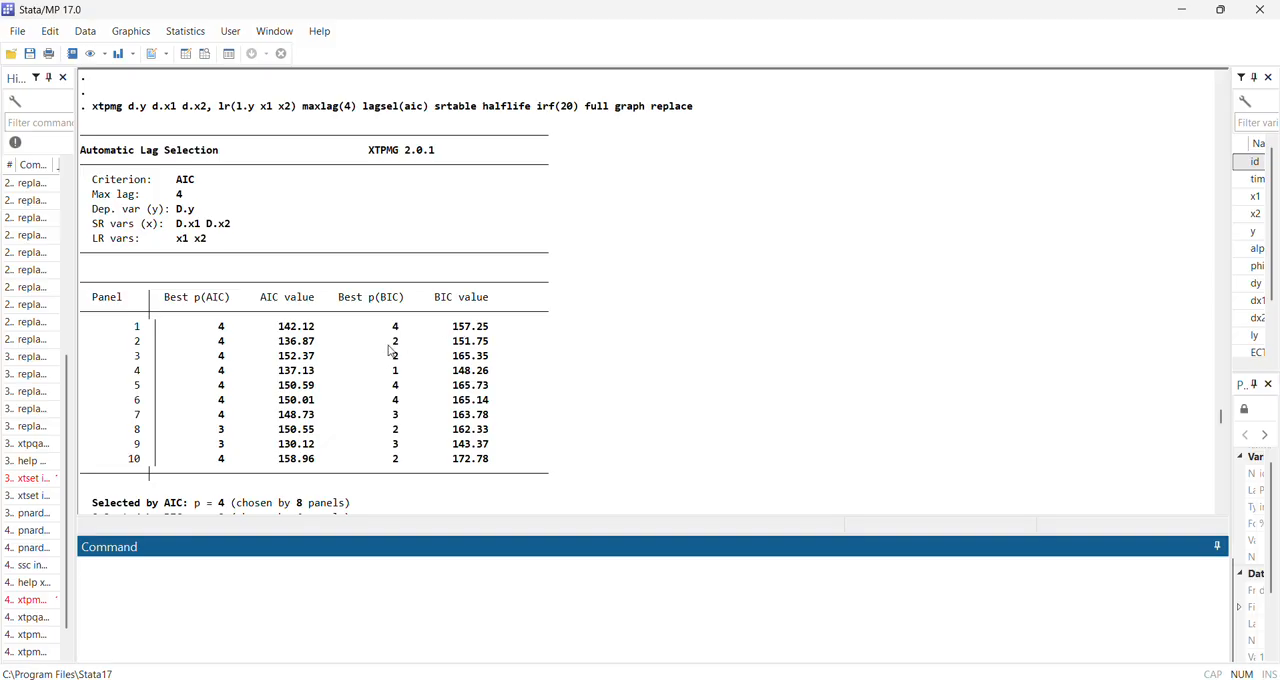
pyautogui.scroll(-2, 418, 462)
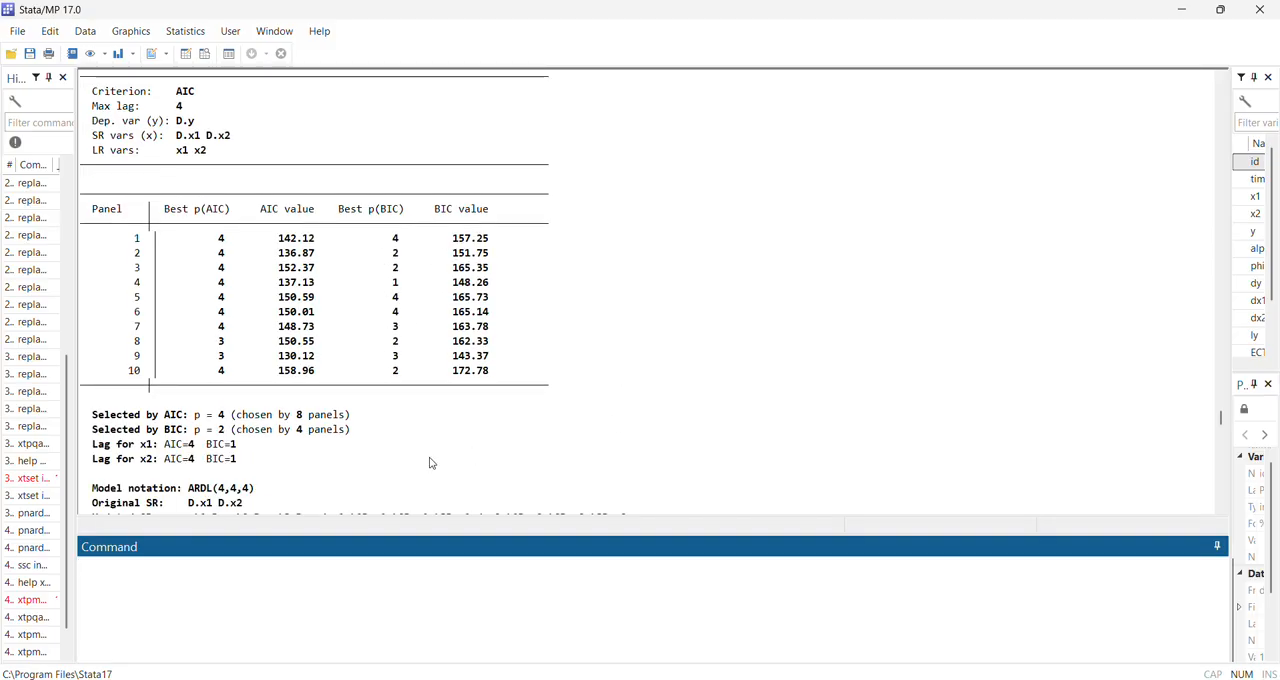
pyautogui.scroll(-1, 366, 476)
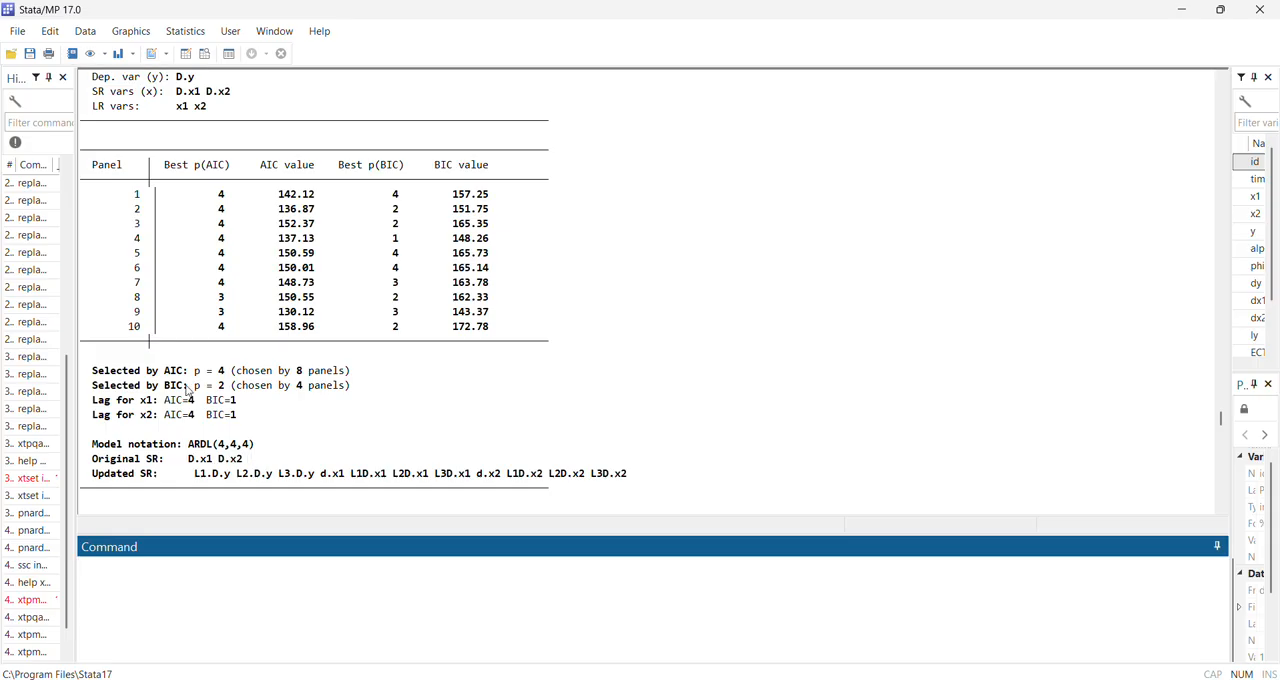
pyautogui.scroll(5, 270, 428)
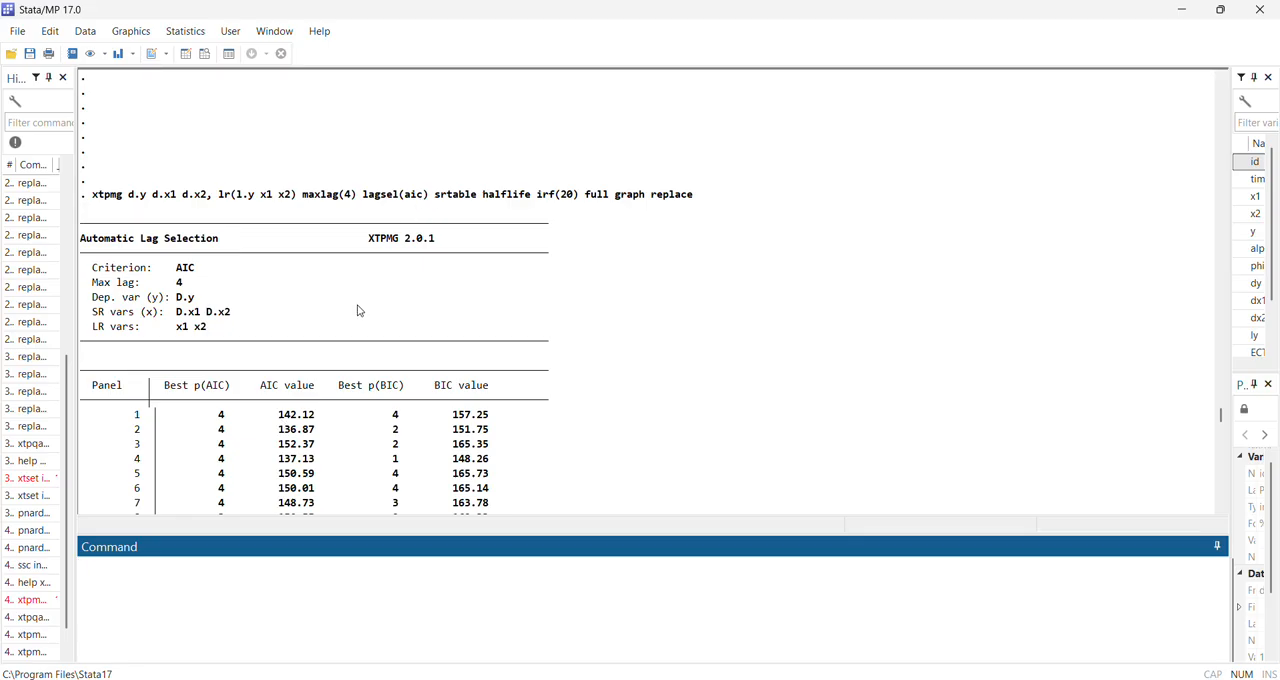
# Examine the pooled mean group regression's model order and highlight the long-run coefficient rows for x1 and x2
pyautogui.scroll(-12, 362, 315)
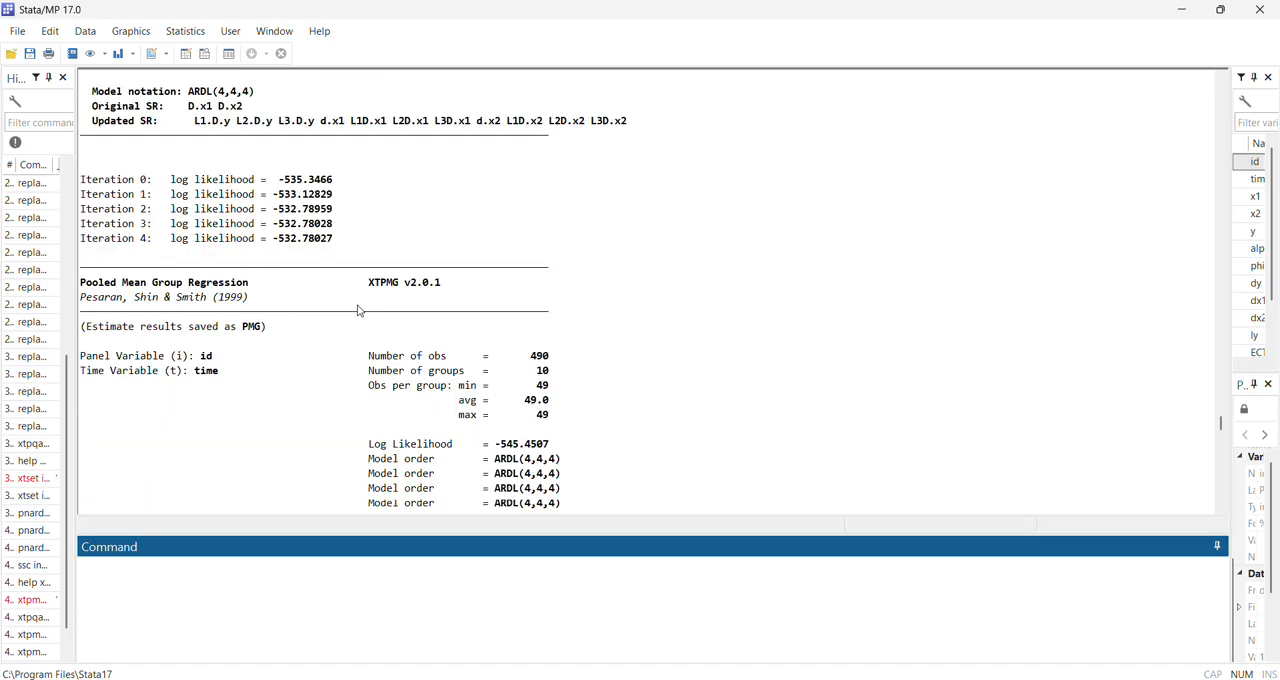
pyautogui.scroll(-3, 371, 327)
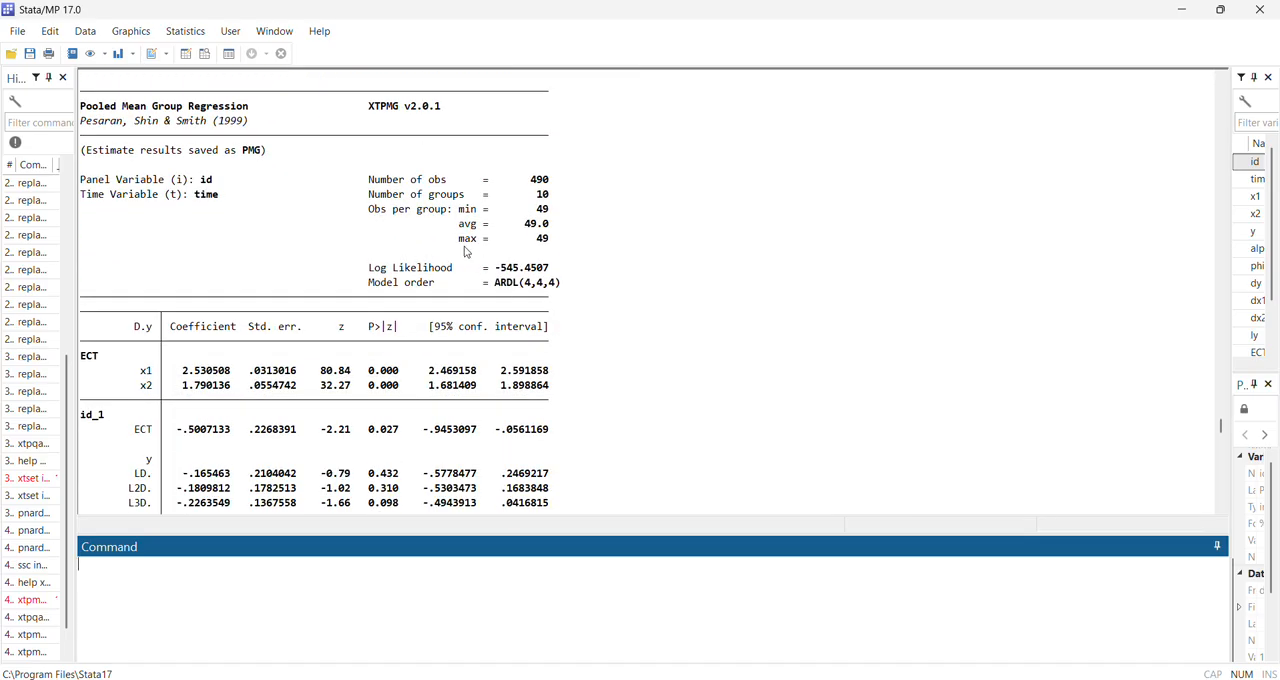
pyautogui.moveTo(562, 285); pyautogui.dragTo(495, 288)
pyautogui.scroll(-2, 350, 330)
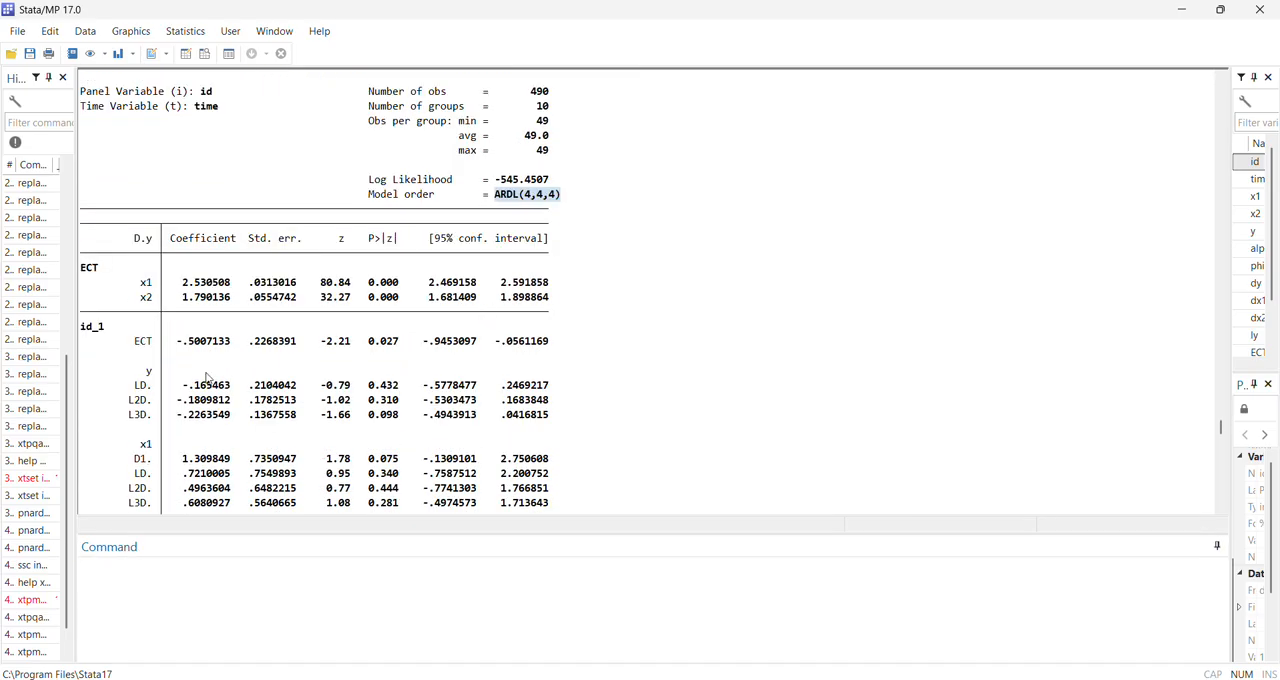
pyautogui.moveTo(137, 284); pyautogui.dragTo(563, 306)
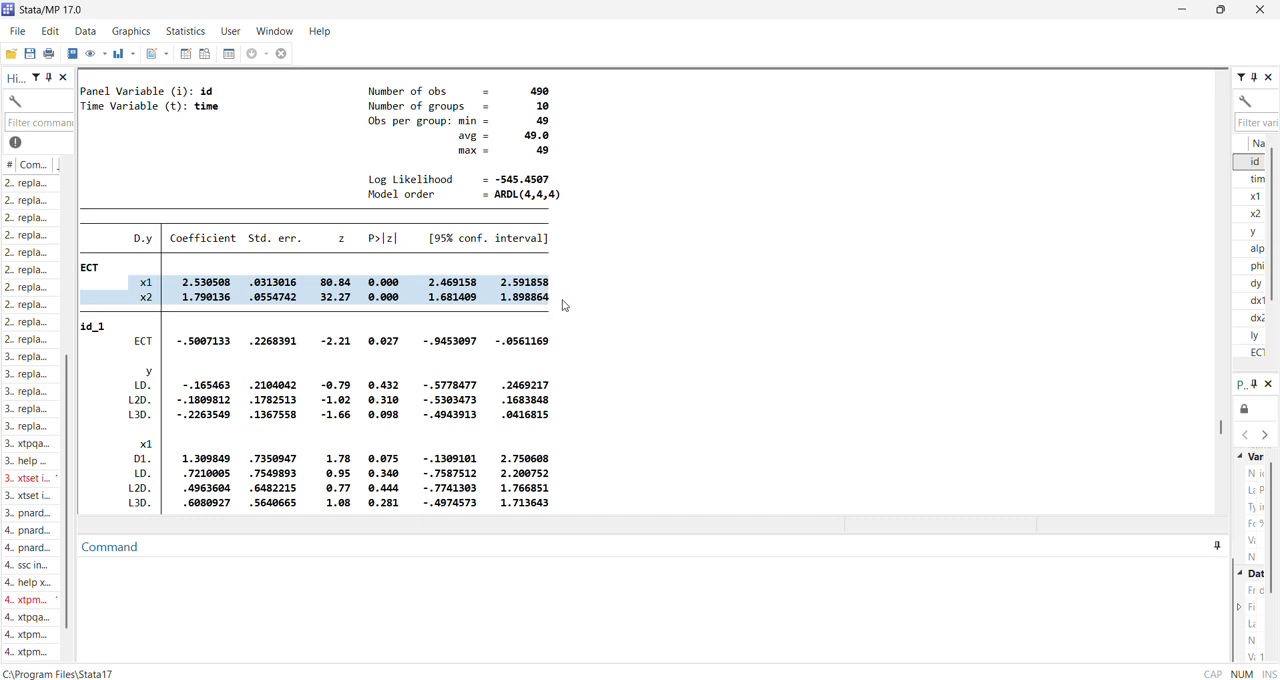
# Review the error-correction and short-run estimates for each panel, from id_1 through id_10, in the regression table
pyautogui.scroll(-2, 461, 388)
pyautogui.scroll(-4, 217, 335)
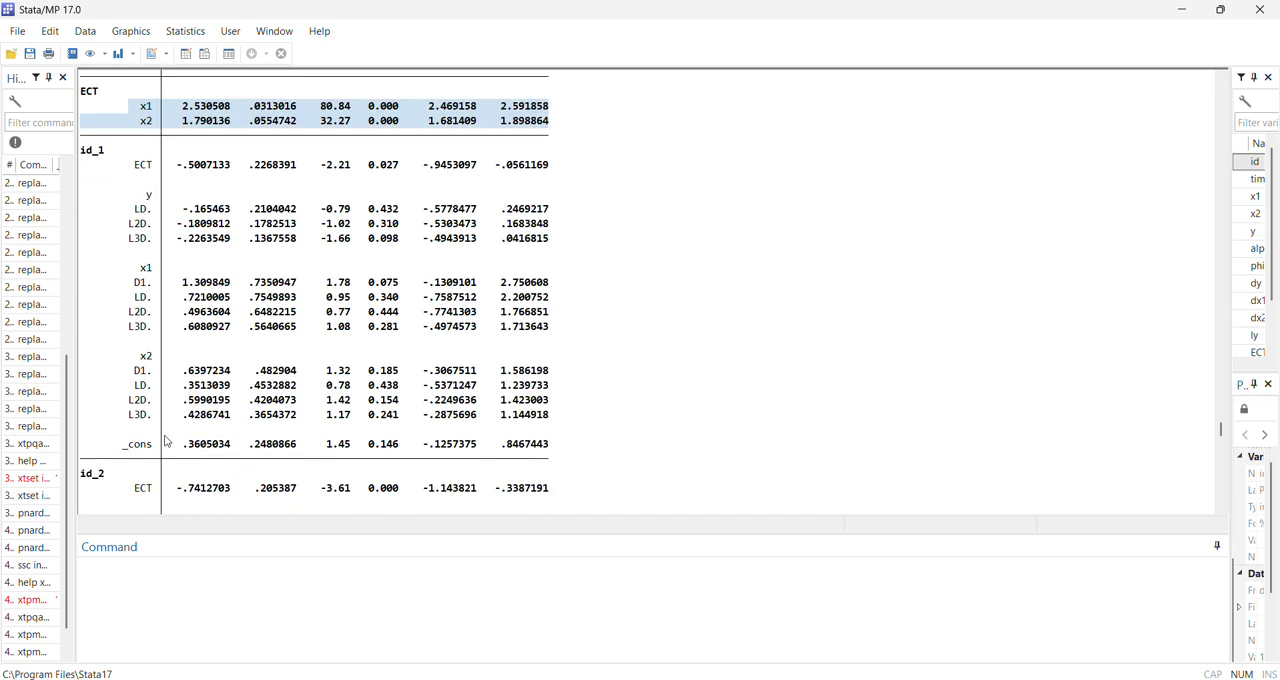
pyautogui.scroll(1, 648, 368)
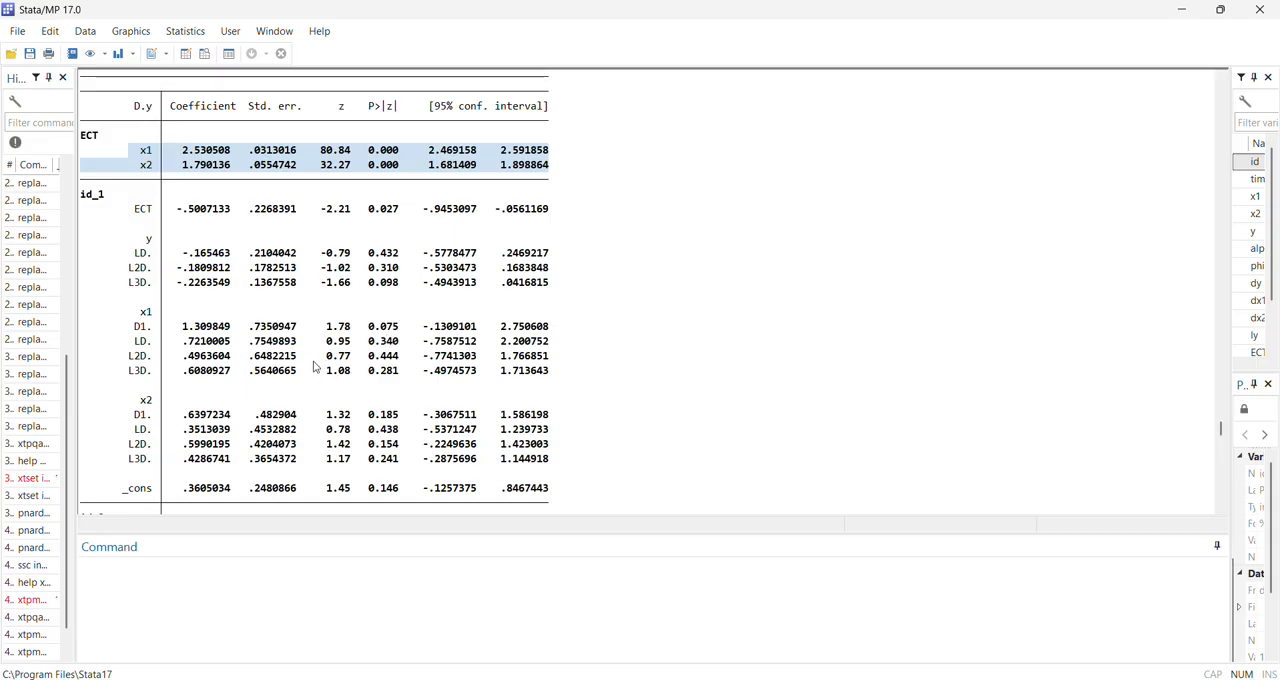
pyautogui.scroll(-8, 300, 372)
pyautogui.scroll(8, 165, 311)
pyautogui.scroll(-20, 175, 345)
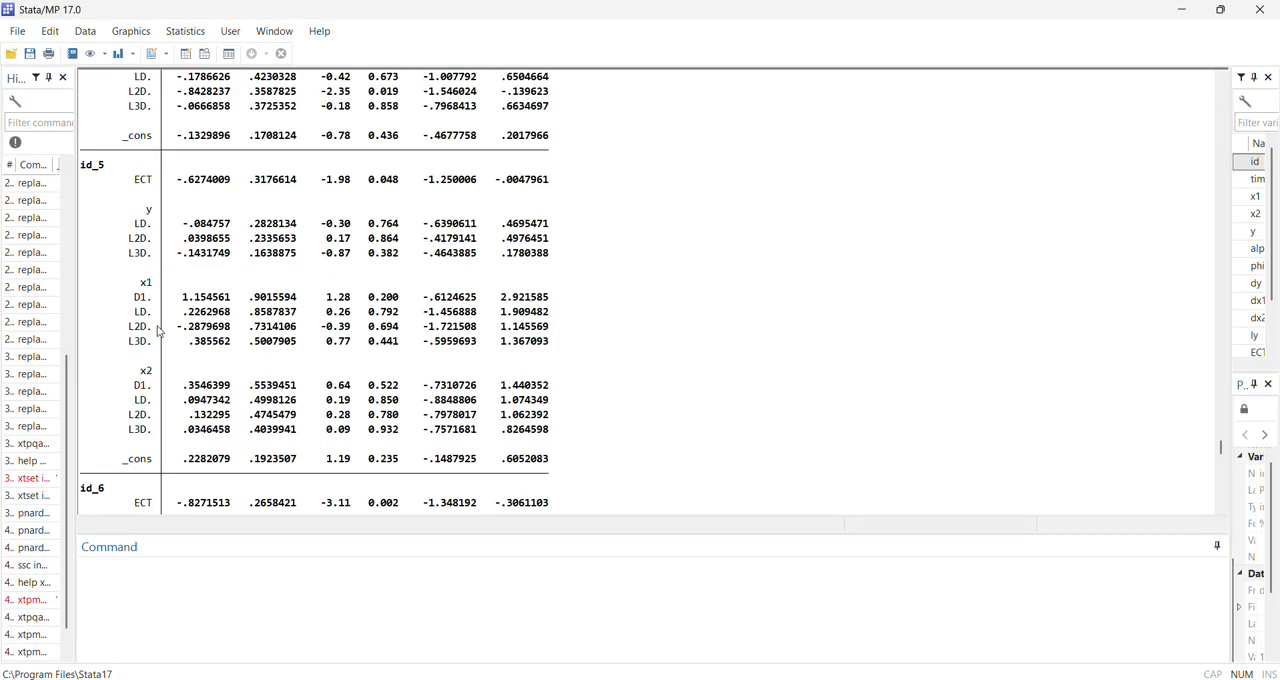
pyautogui.scroll(-20, 157, 331)
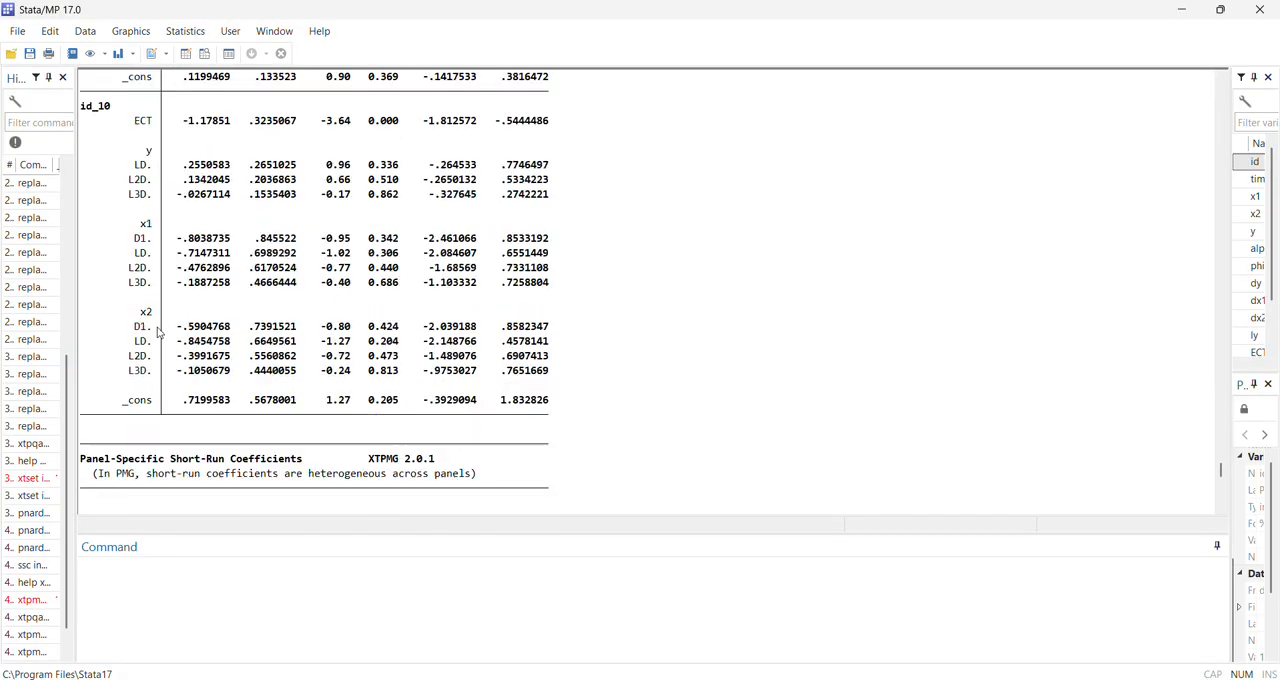
# Examine the panel-specific short-run coefficients table for all panels, narrowing the command history further to give the results more width
pyautogui.scroll(-6, 165, 340)
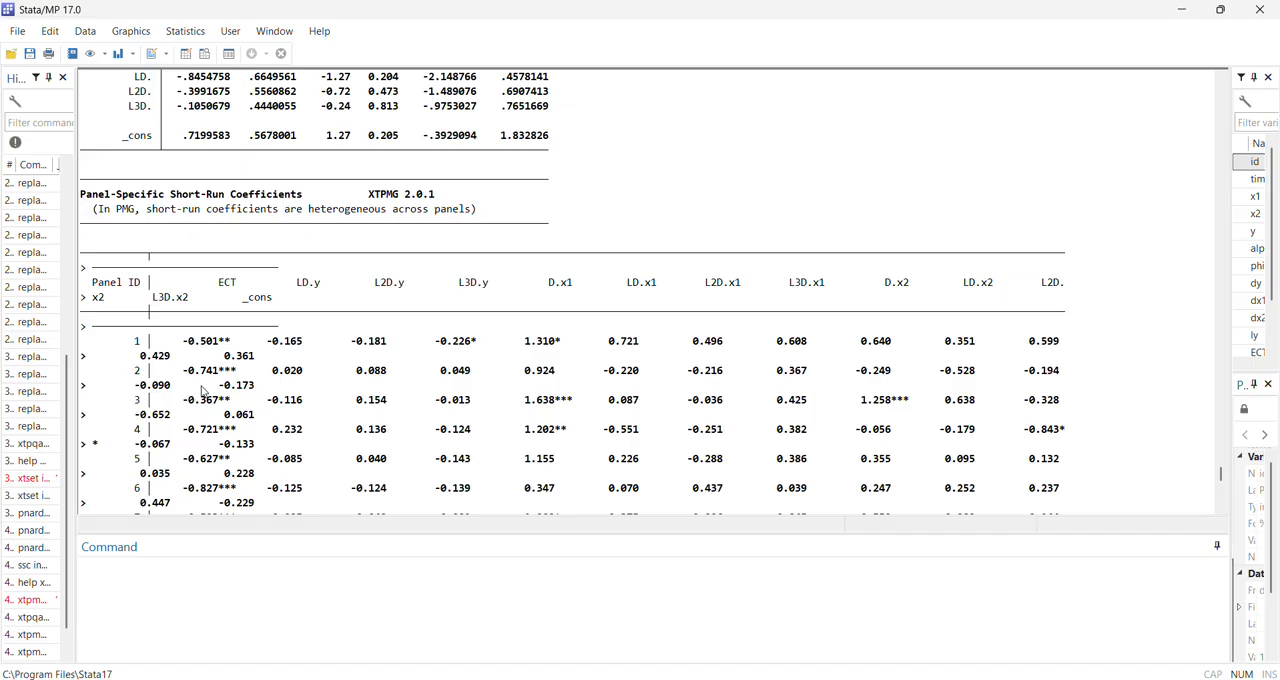
pyautogui.scroll(-2, 203, 390)
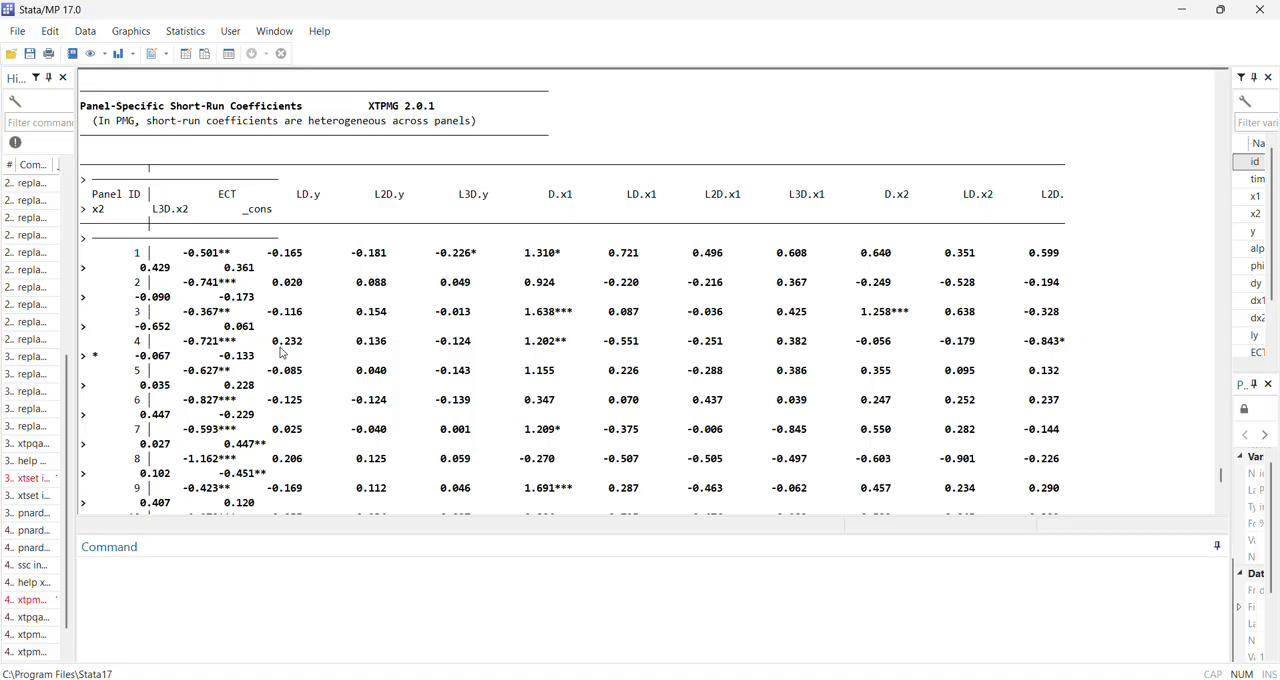
pyautogui.scroll(10, 441, 378)
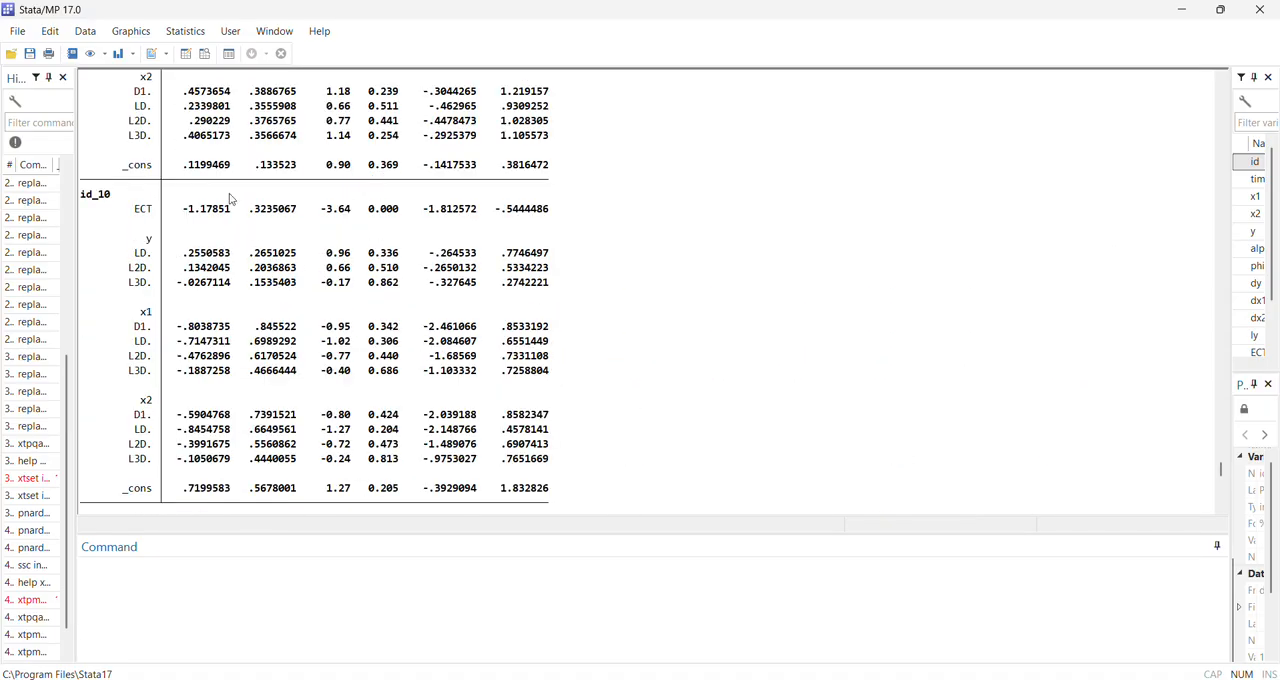
pyautogui.scroll(-11, 349, 306)
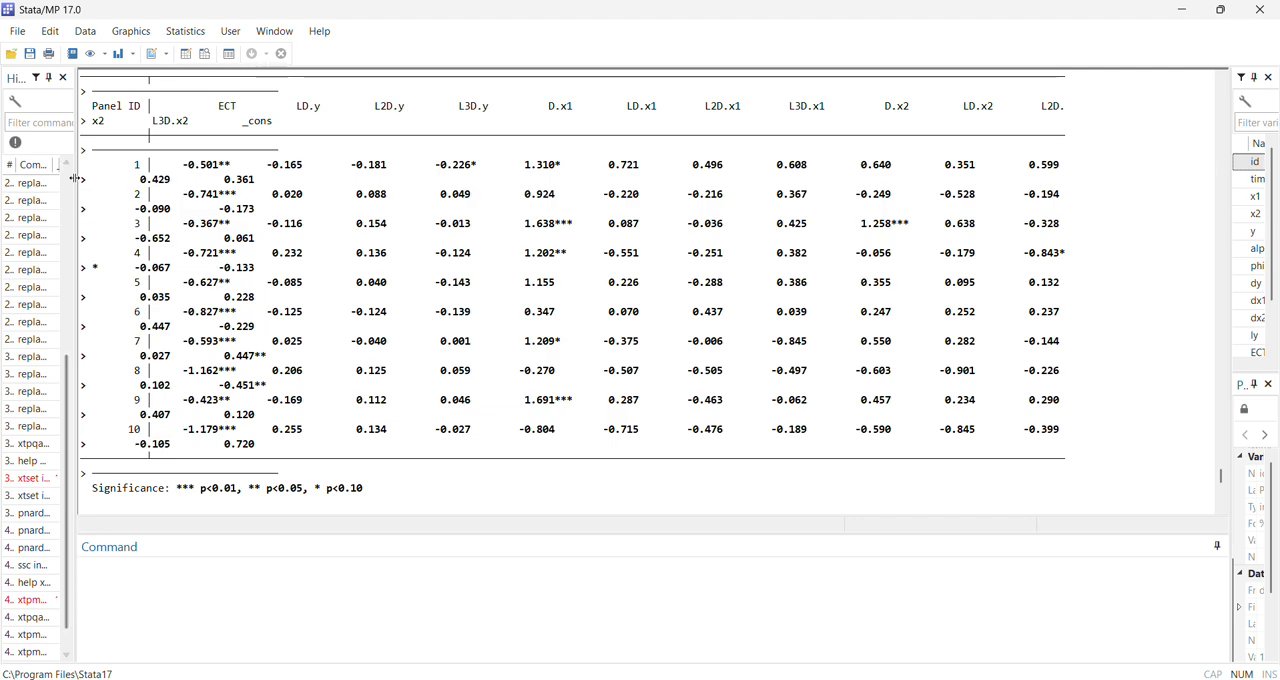
pyautogui.moveTo(75, 178); pyautogui.dragTo(29, 178)
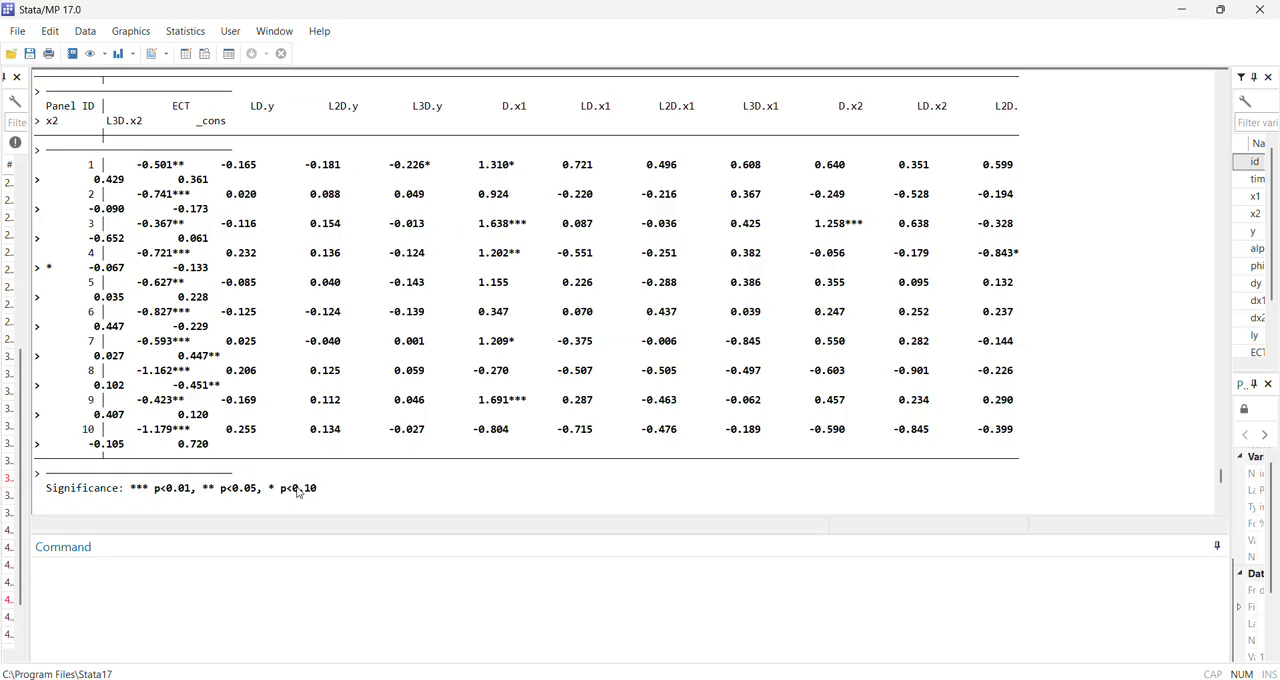
# Examine the half-life of adjustment results by panel and the simulated impulse response table over 20 periods
pyautogui.scroll(-4, 381, 353)
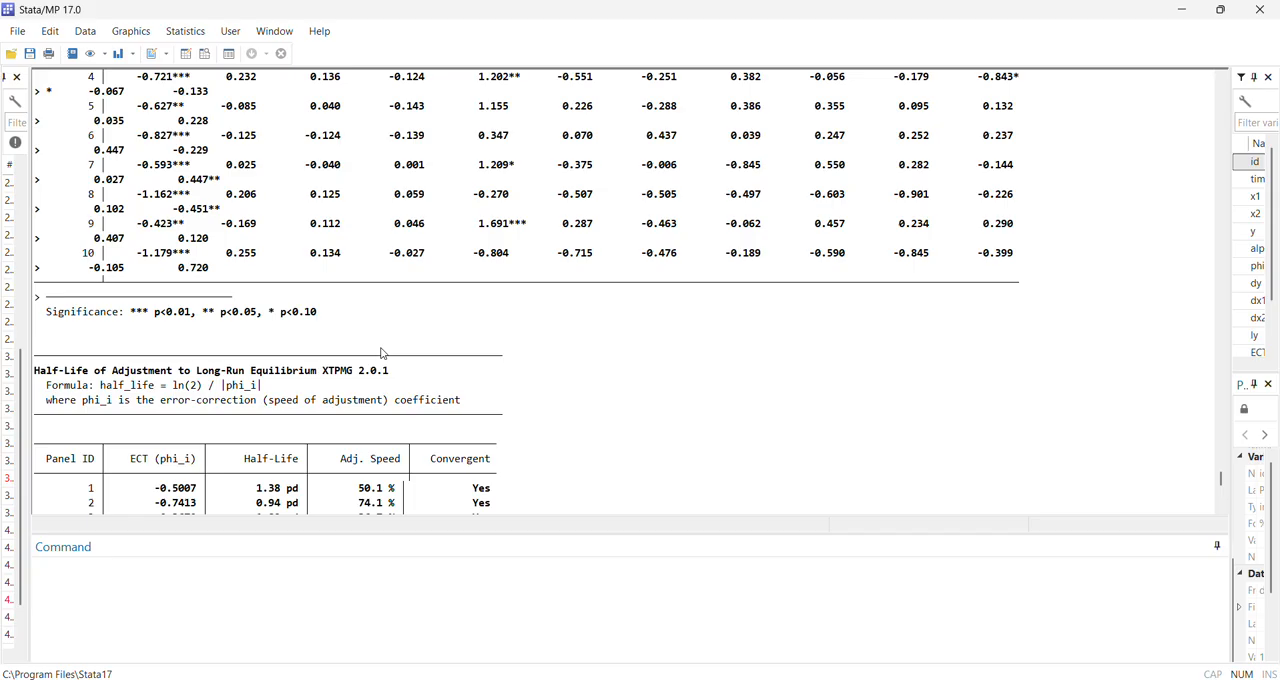
pyautogui.scroll(-4, 381, 353)
pyautogui.scroll(-3, 143, 318)
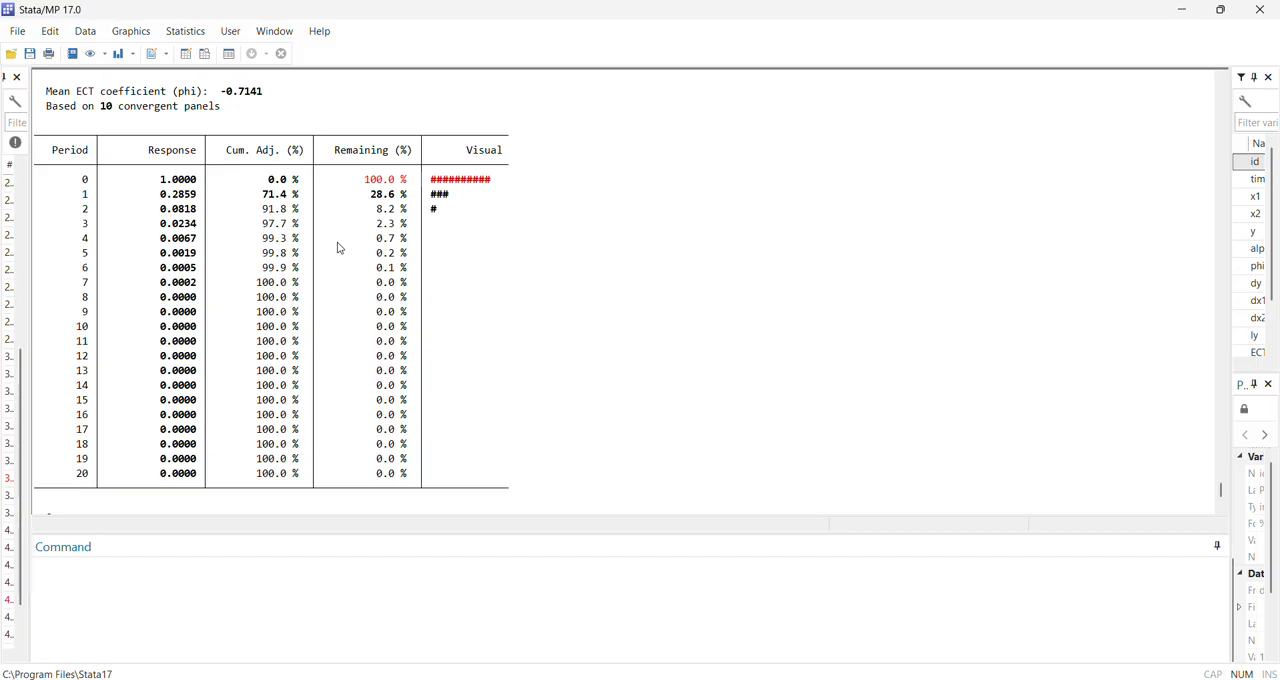
pyautogui.scroll(1, 340, 248)
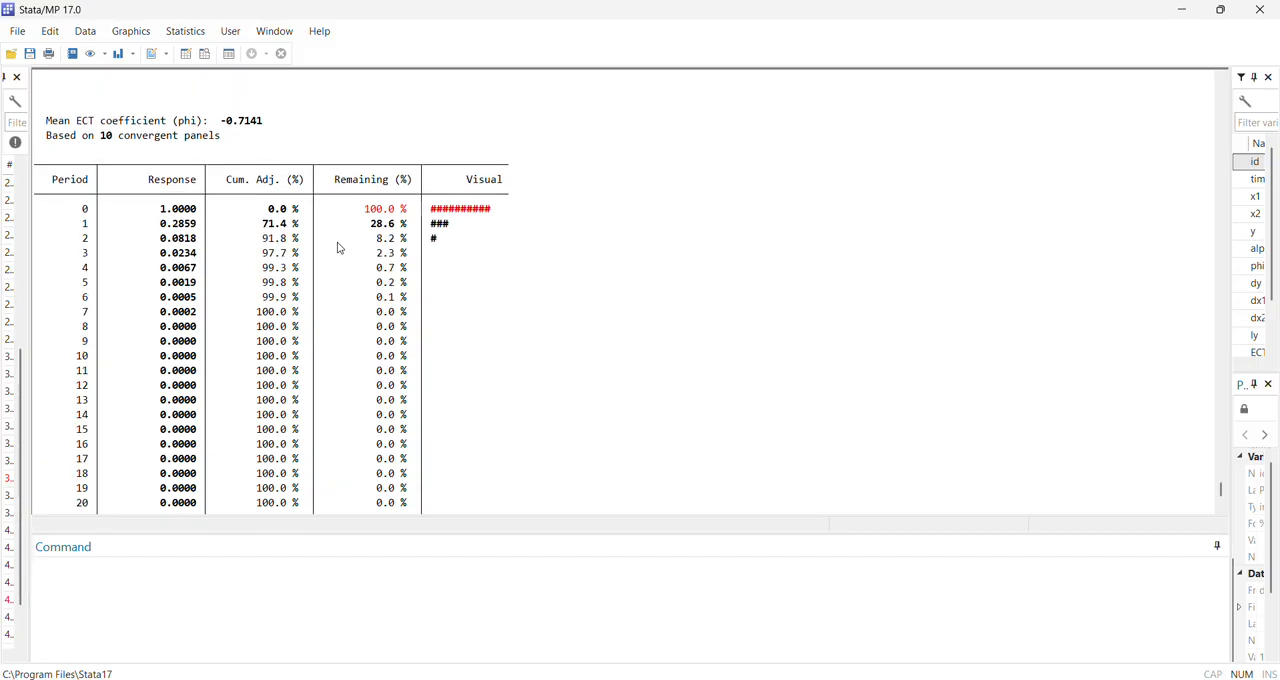
# Recheck the half-life table, view the half-life, impulse response and combined short-run coefficient graphs, and close the graph window
pyautogui.scroll(5, 320, 256)
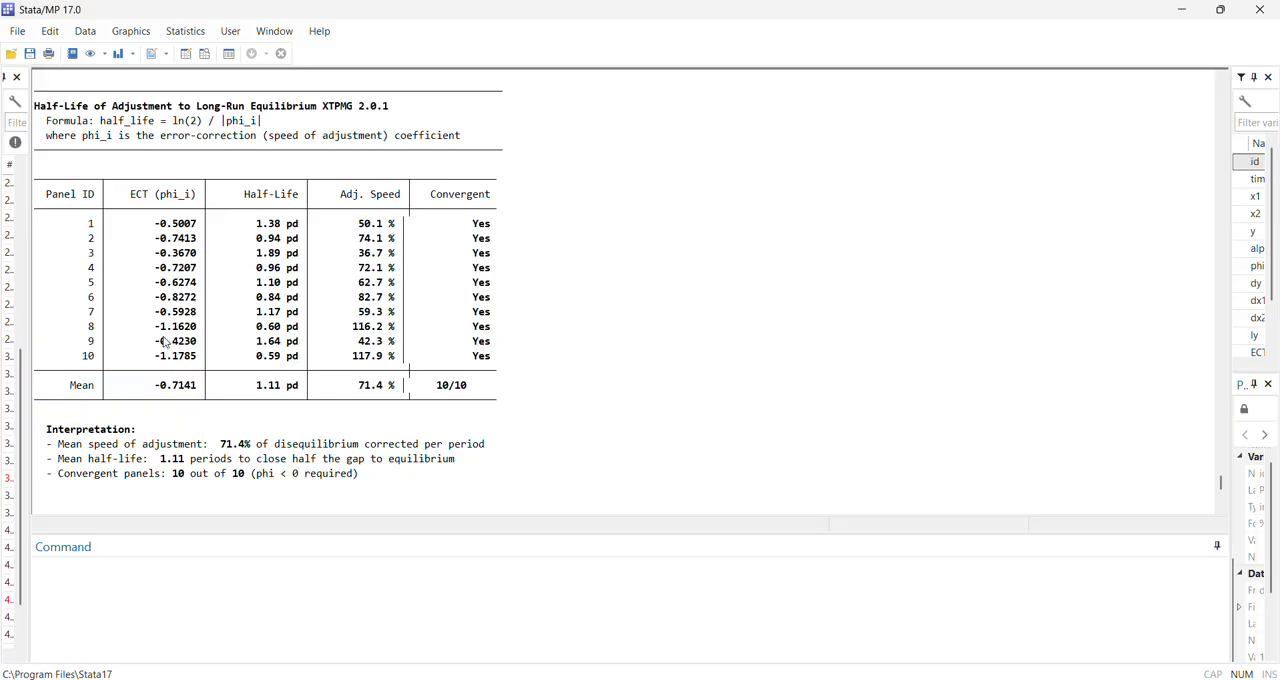
pyautogui.scroll(-15, 412, 375)
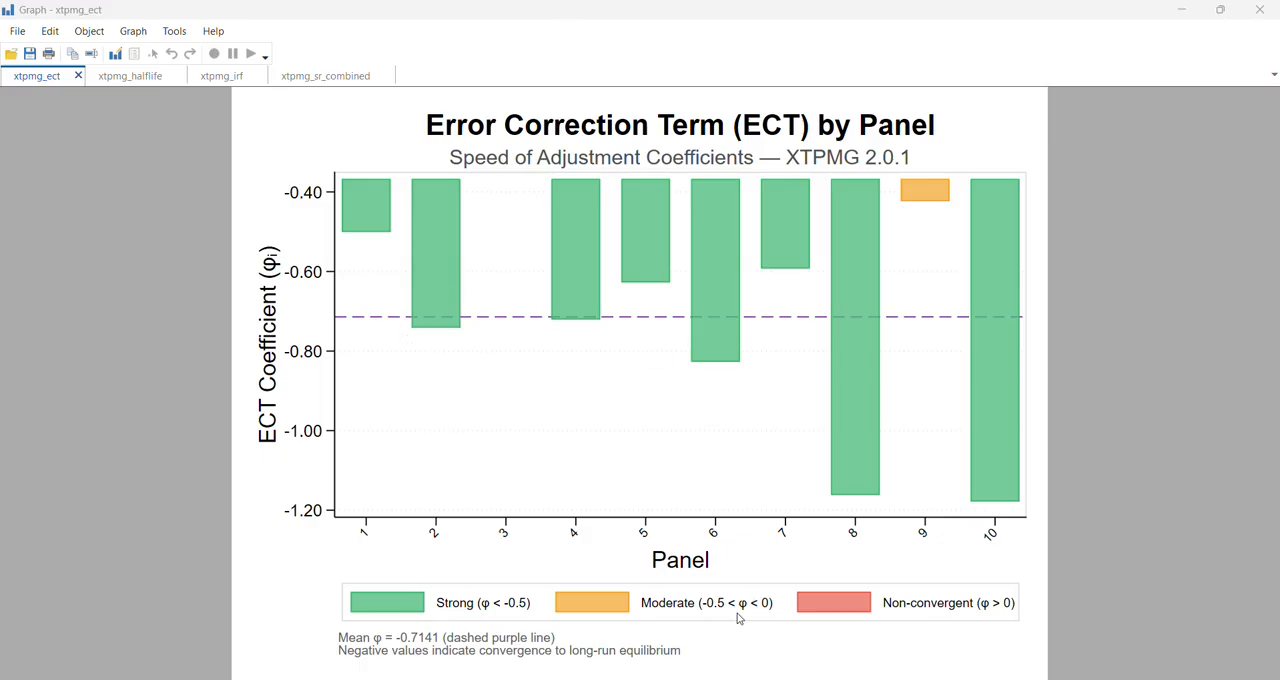
pyautogui.click(124, 77)
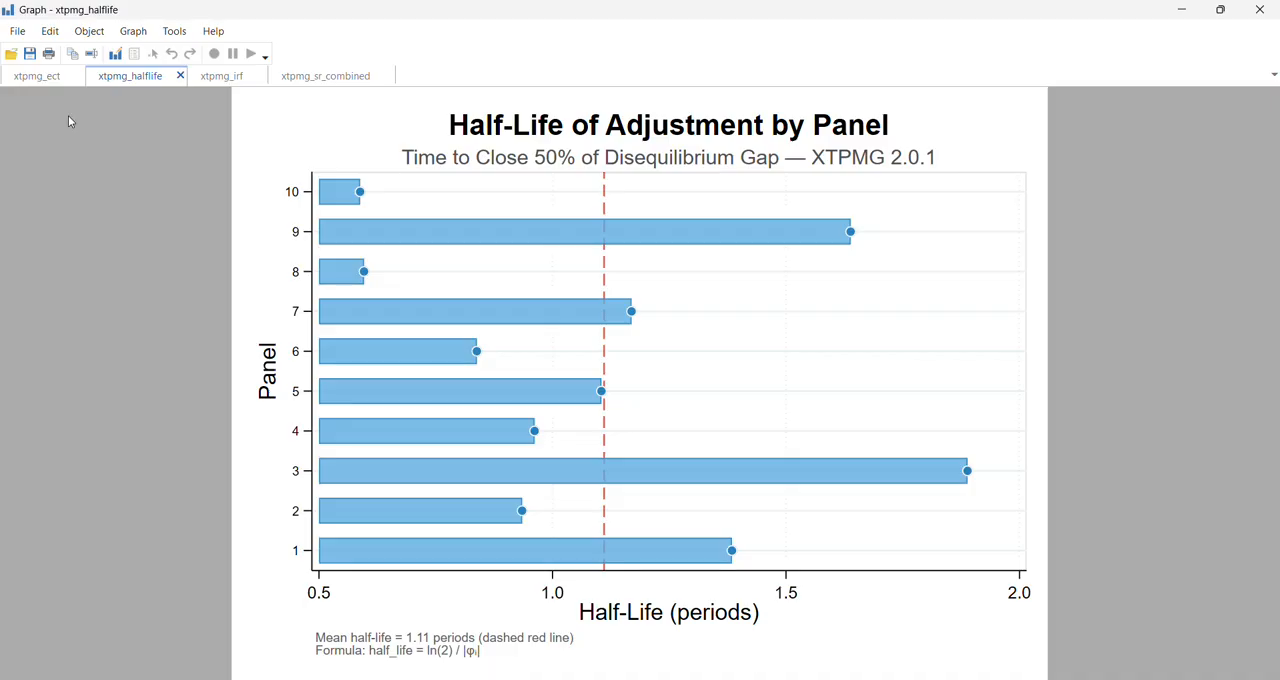
pyautogui.click(220, 78)
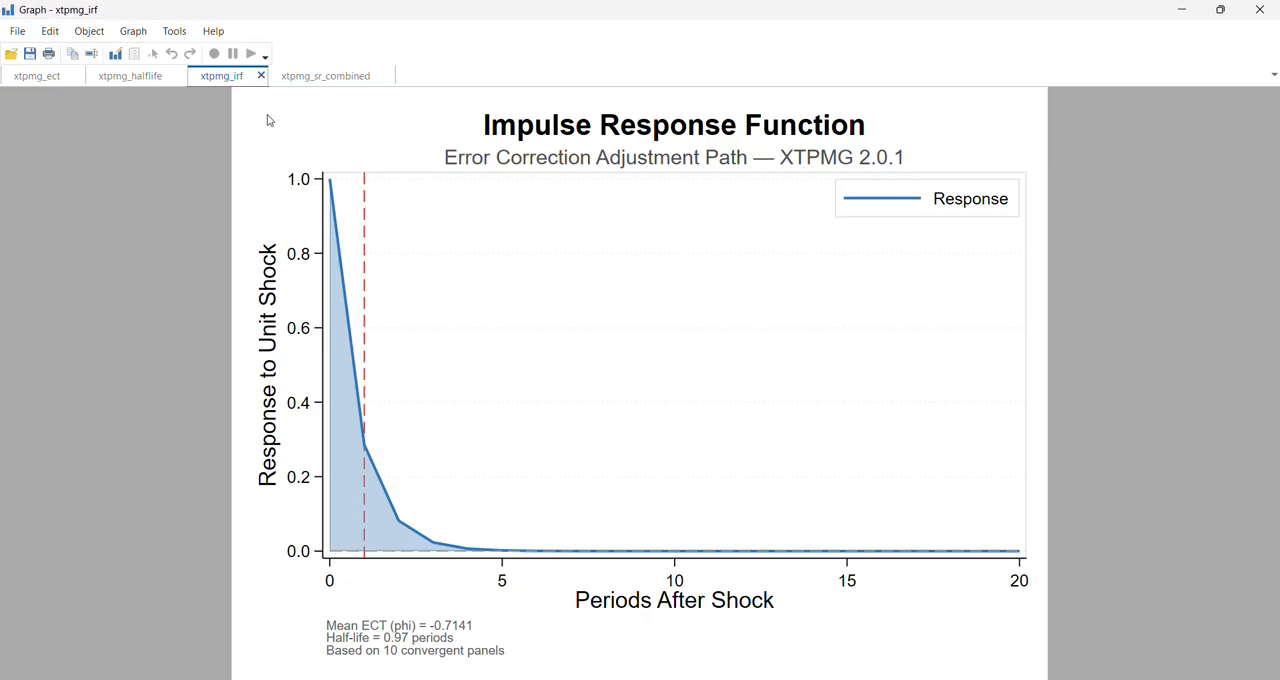
pyautogui.click(329, 77)
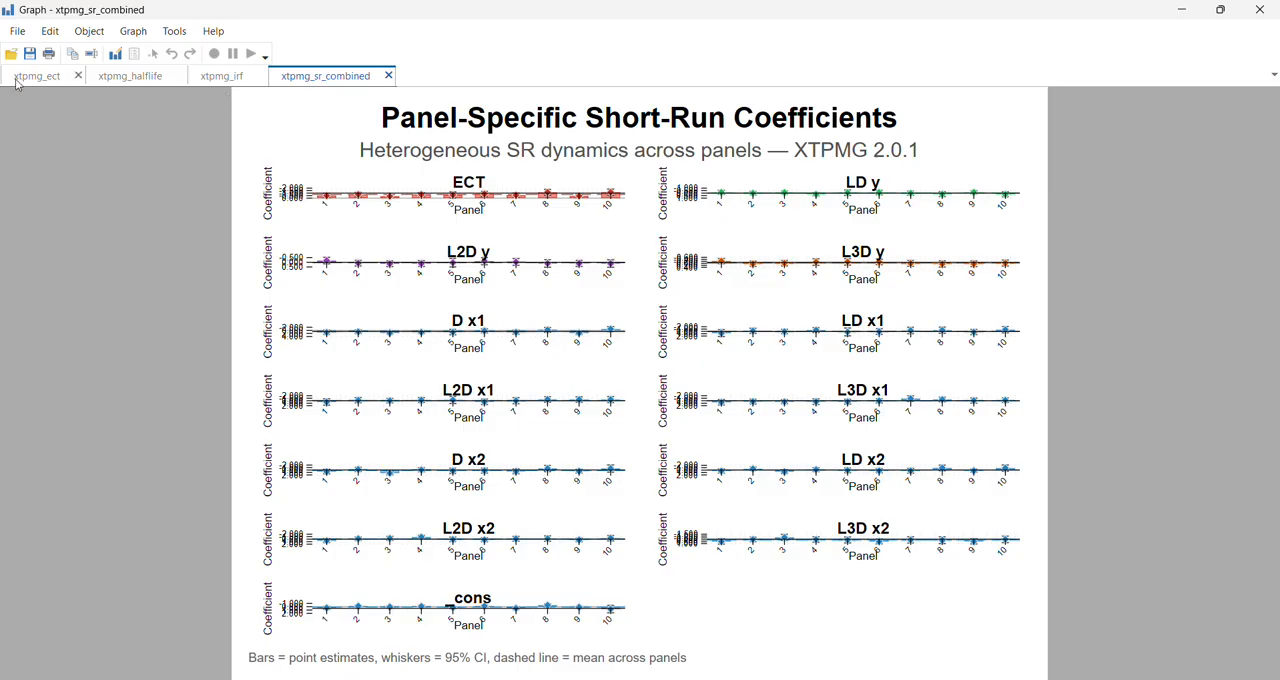
pyautogui.click(1259, 9)
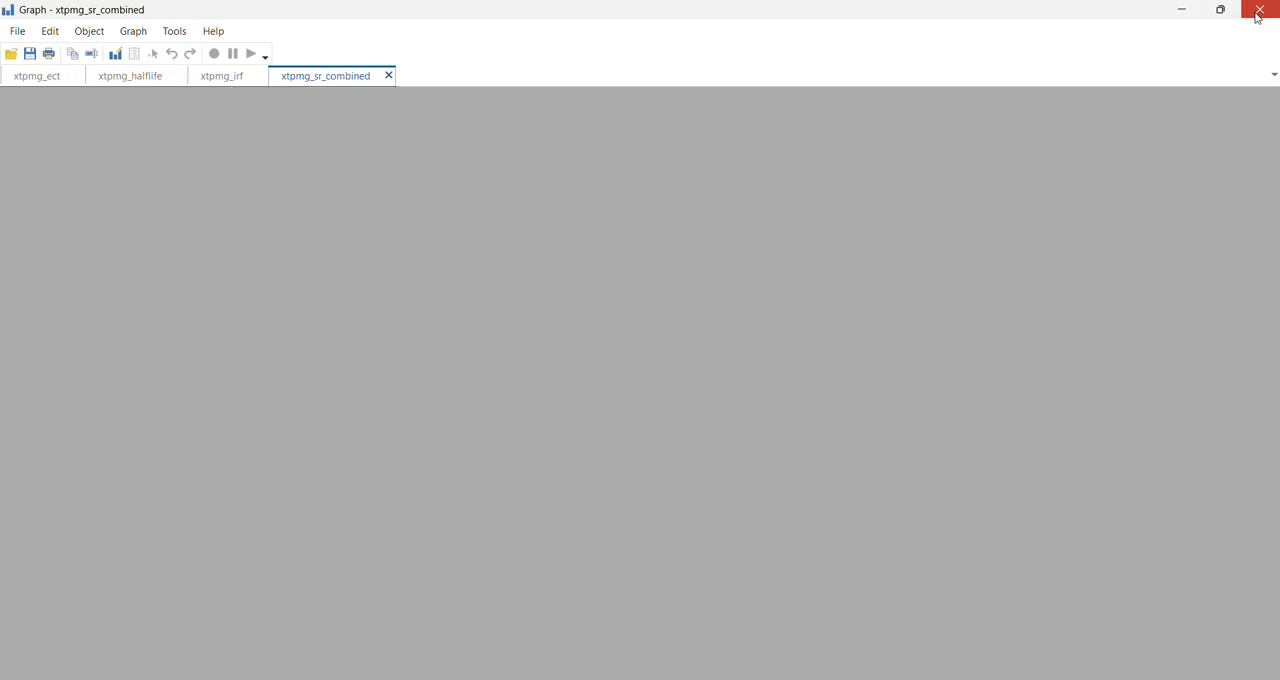
# Bring up the xtpmg help file and review its visualization options and its estimation, graph and graph export examples
pyautogui.scroll(15, 577, 471)
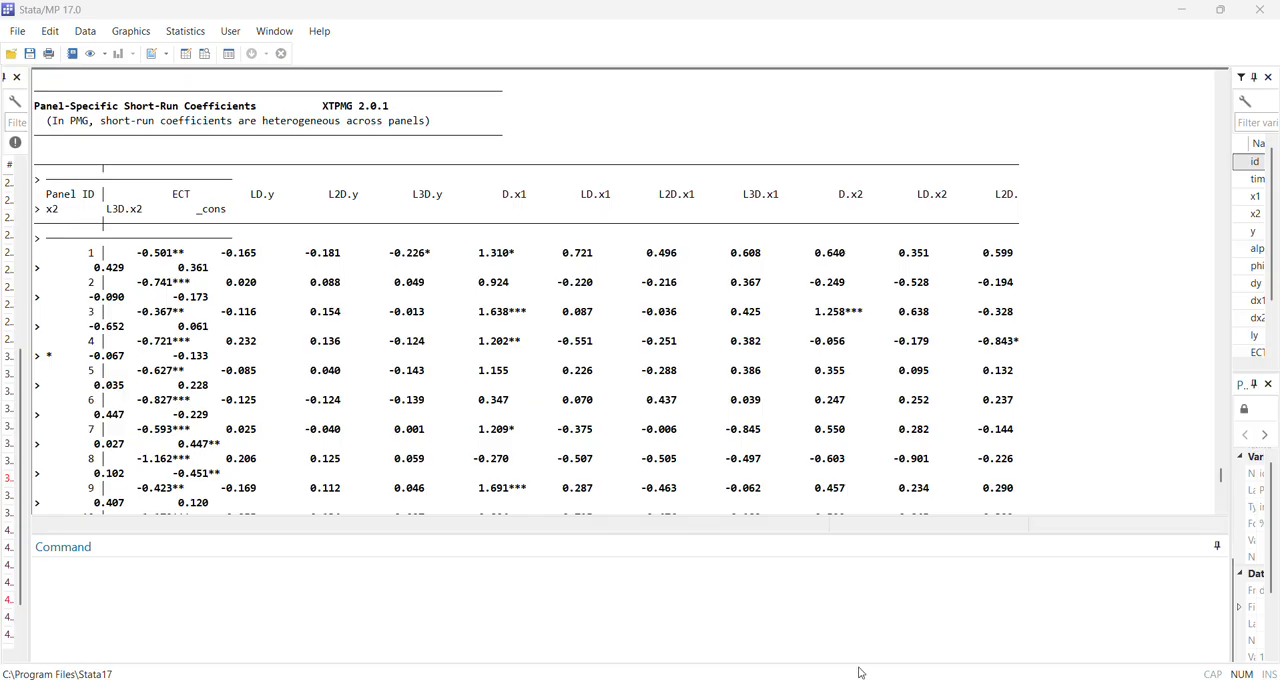
pyautogui.moveTo(844, 679)
pyautogui.click(906, 634)
pyautogui.moveTo(671, 88); pyautogui.dragTo(650, 3)
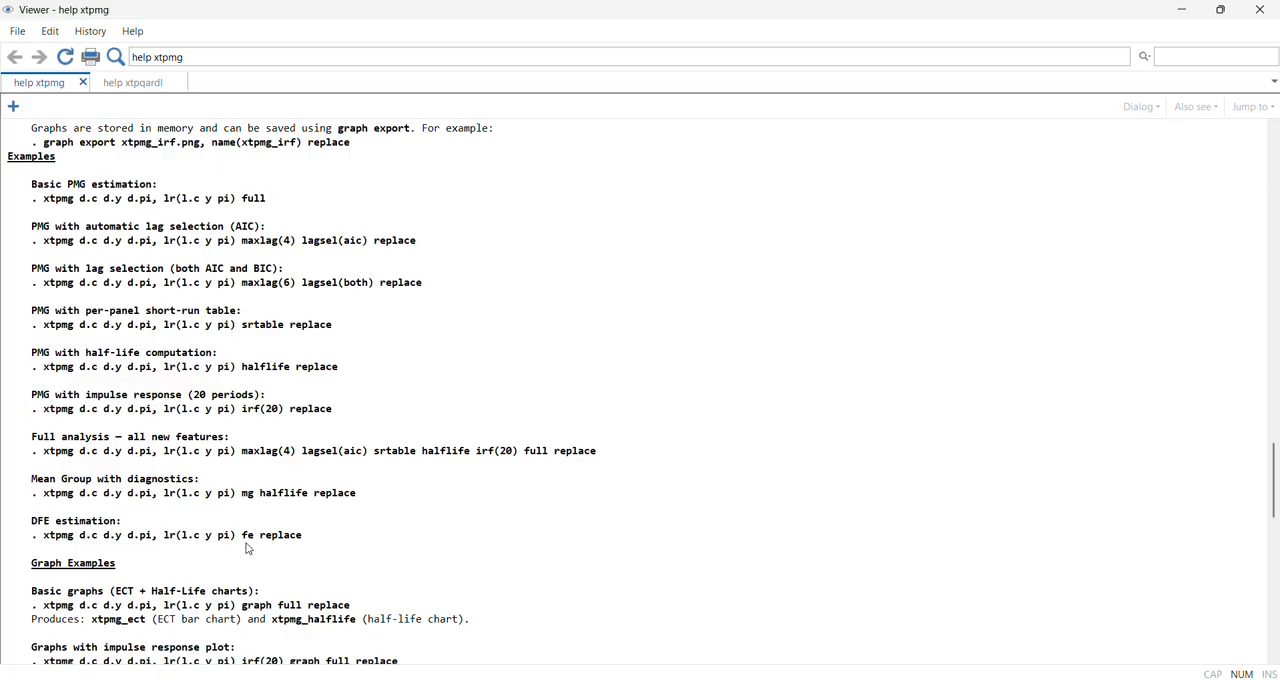
pyautogui.scroll(-6, 249, 549)
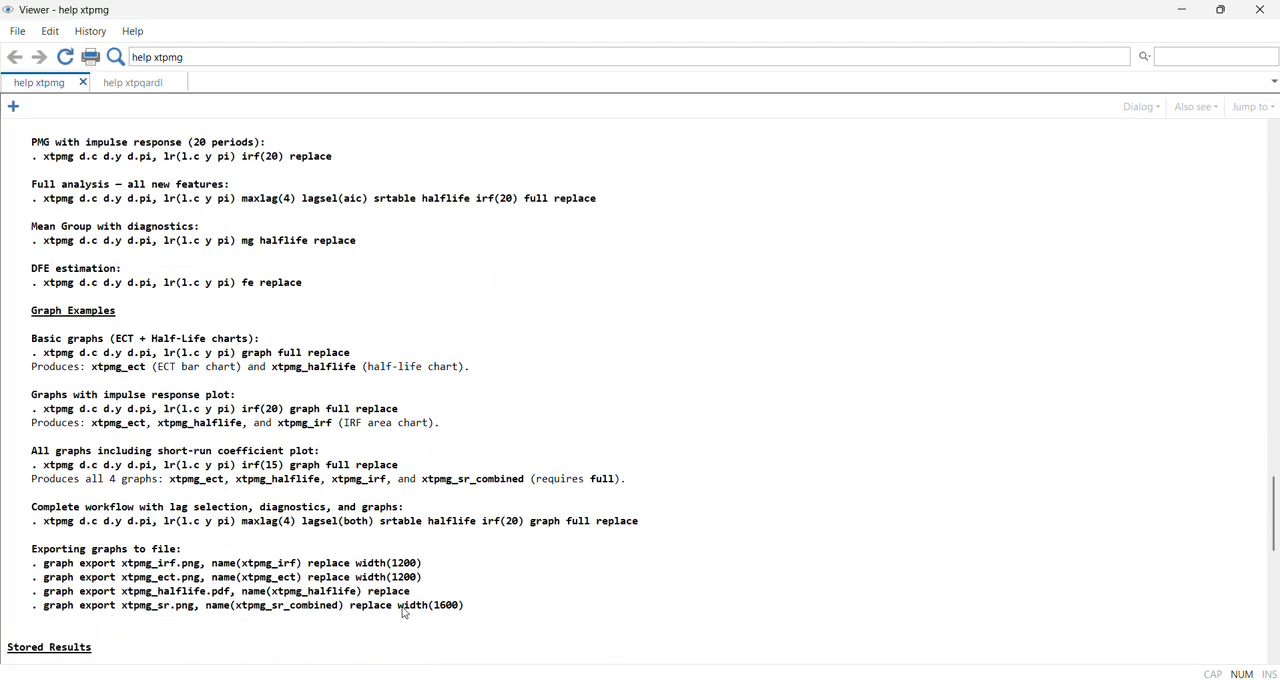
pyautogui.scroll(12, 566, 575)
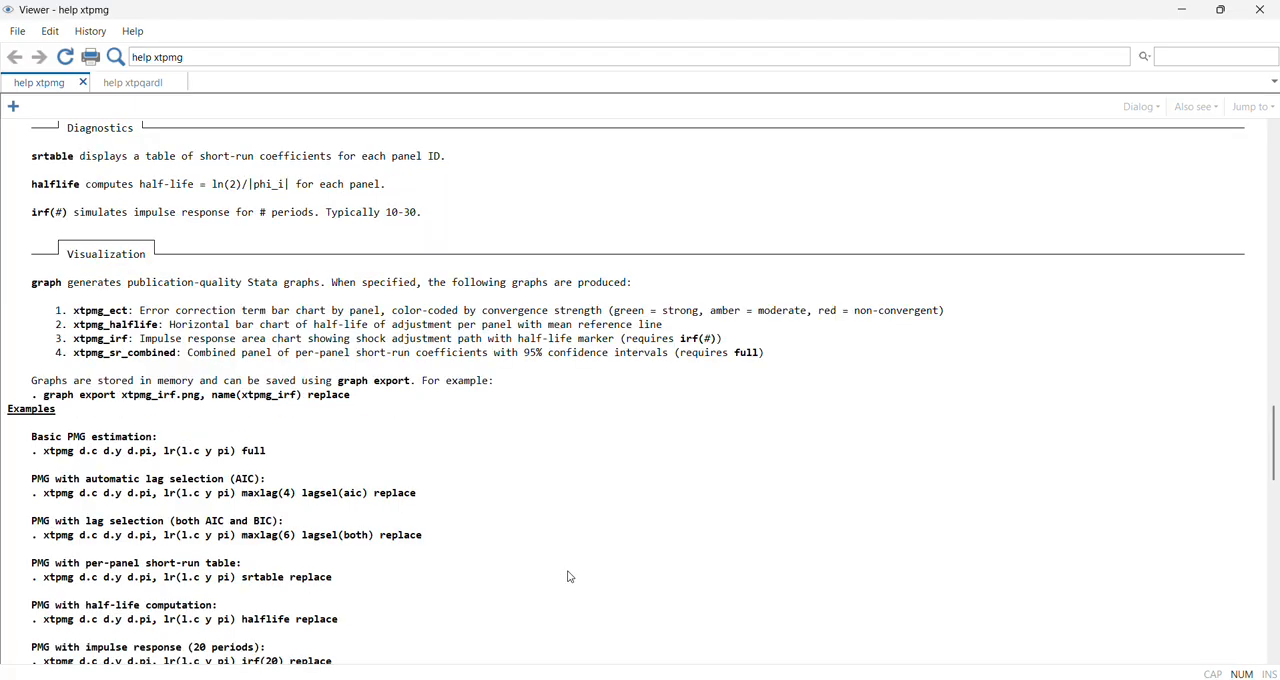
pyautogui.scroll(-3, 540, 510)
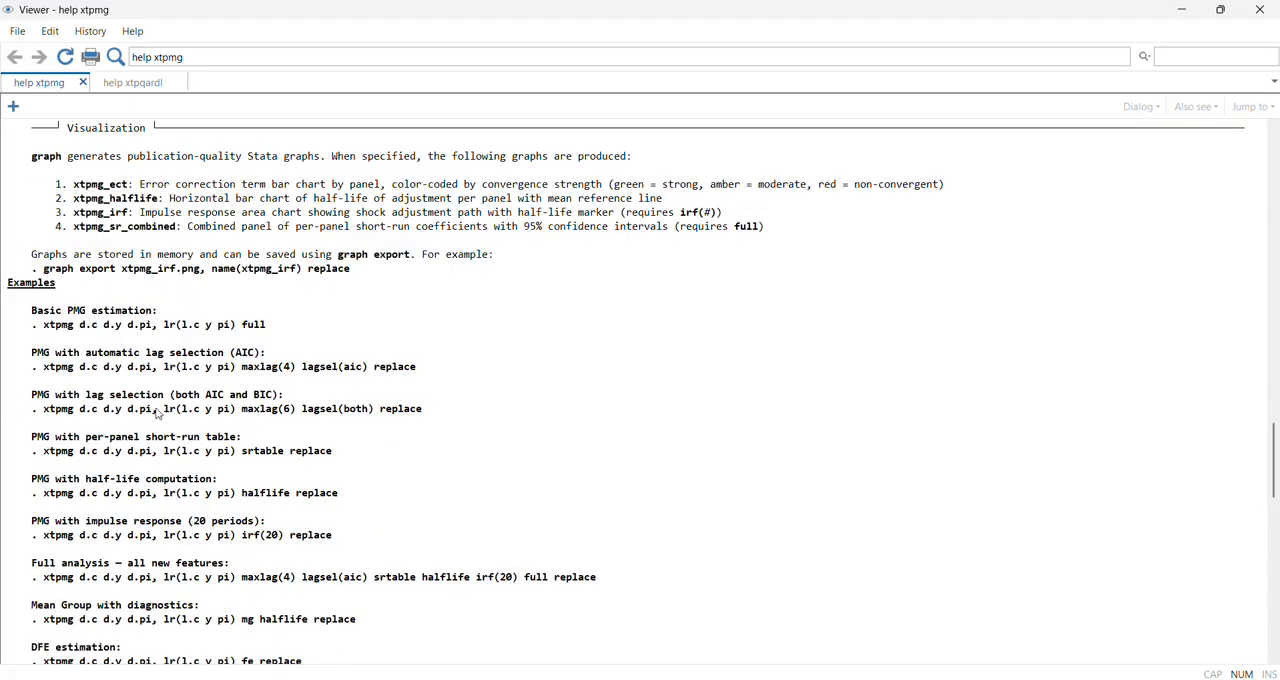